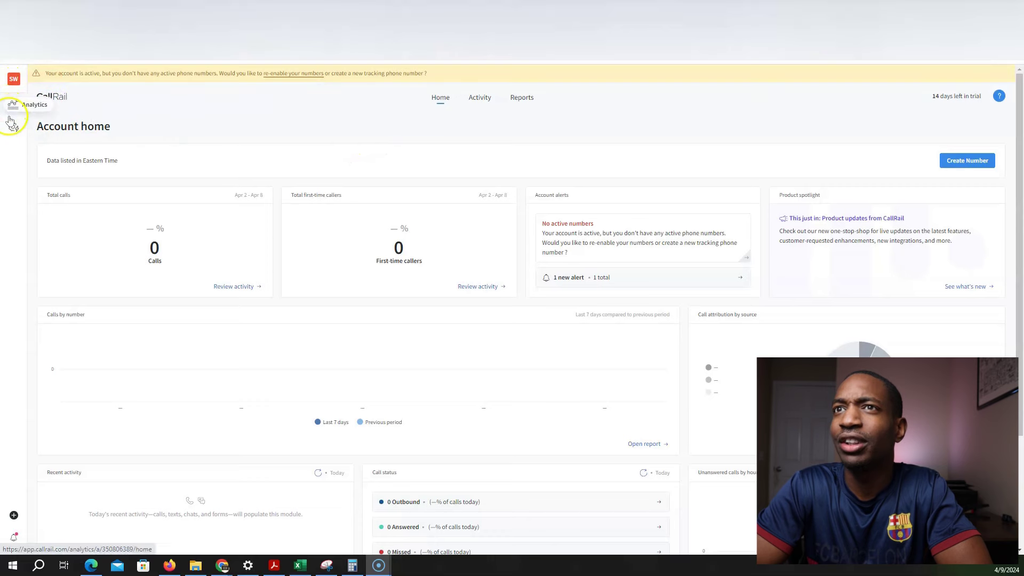
Open CallRail's Numbers settings and start creating a new tracking number
left_click(13, 128)
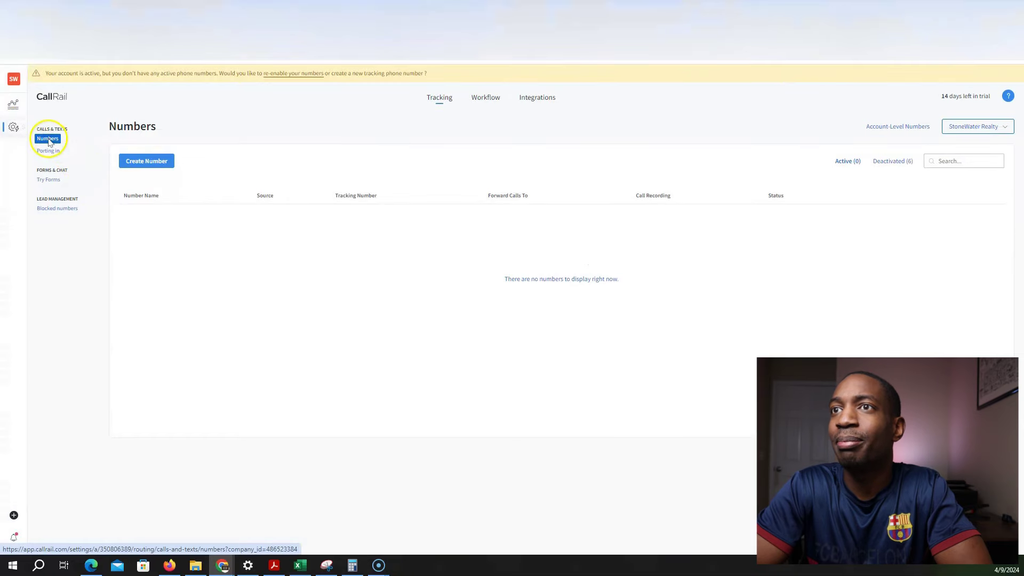
left_click(157, 168)
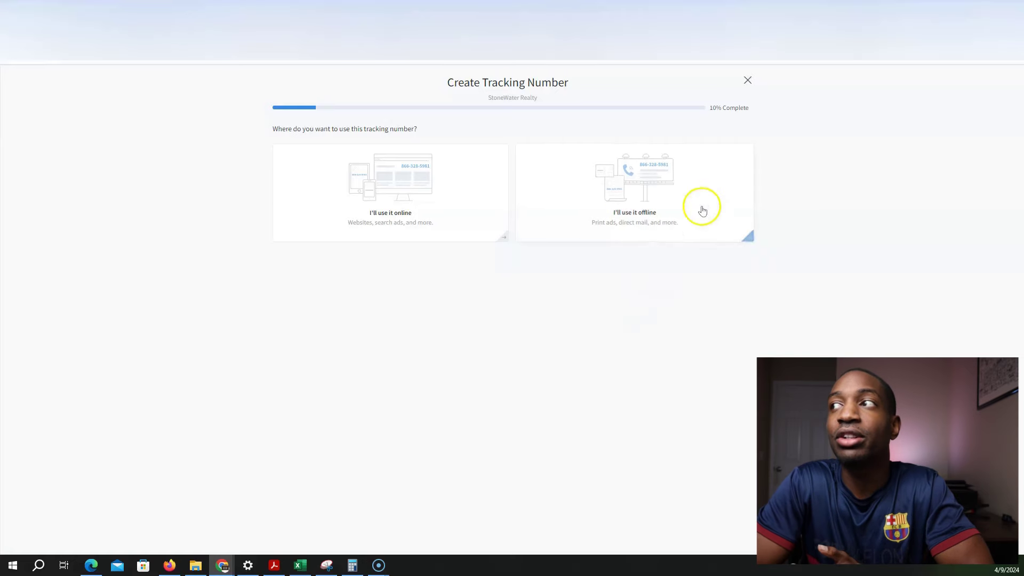
Choose offline use, enter the business forwarding number, and change the area code to 828
left_click(666, 173)
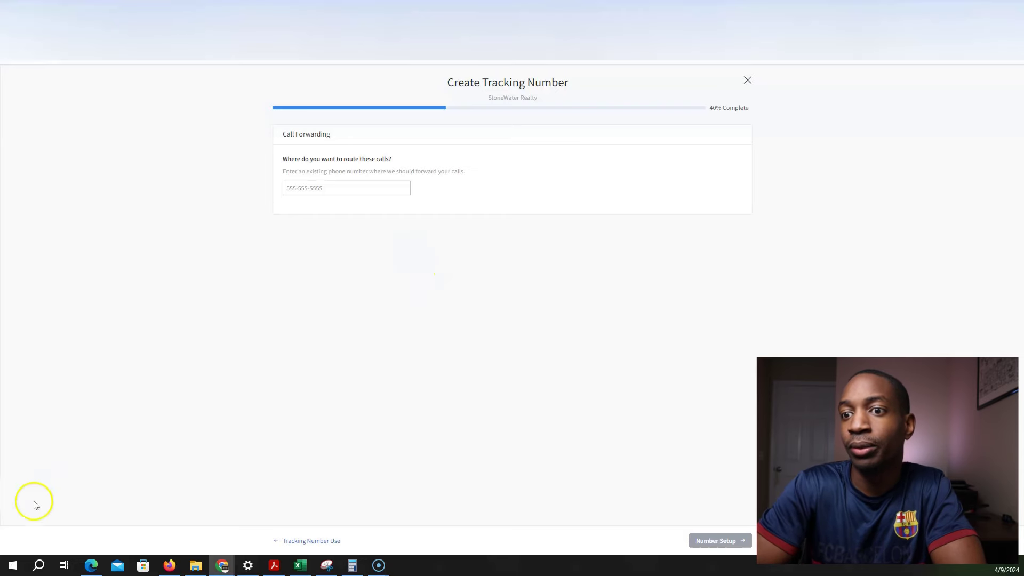
type("708")
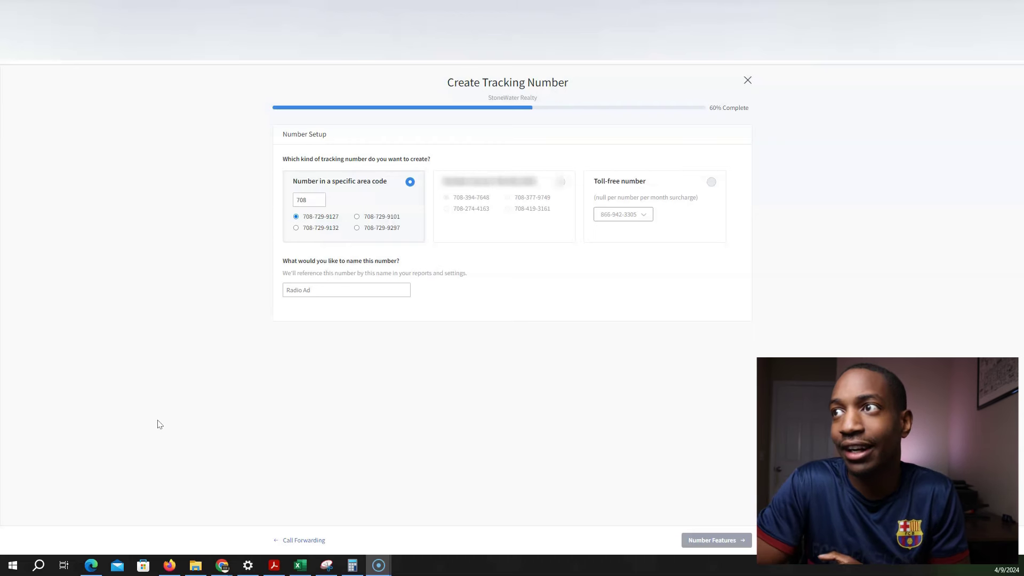
double_click(316, 199)
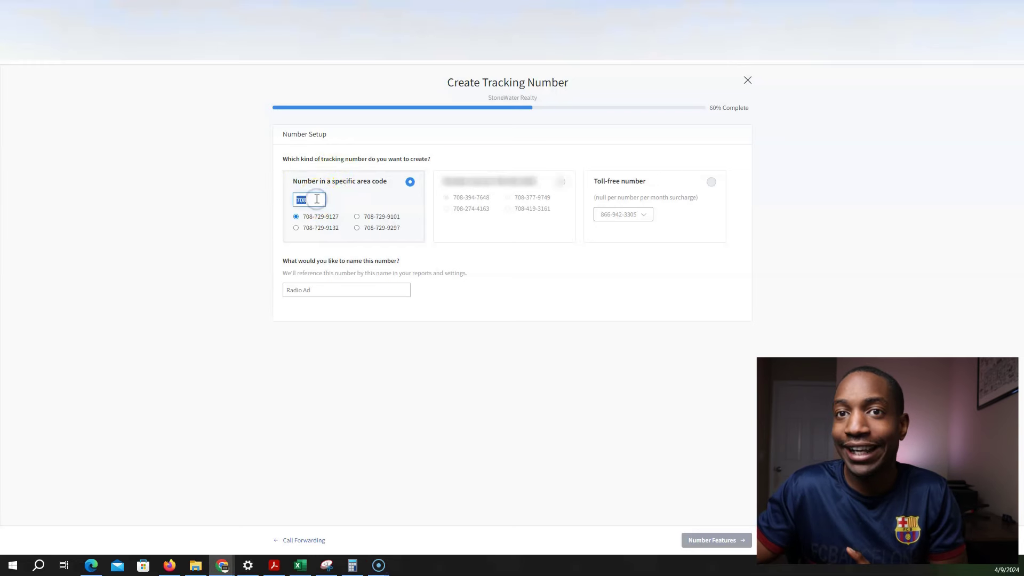
type("828")
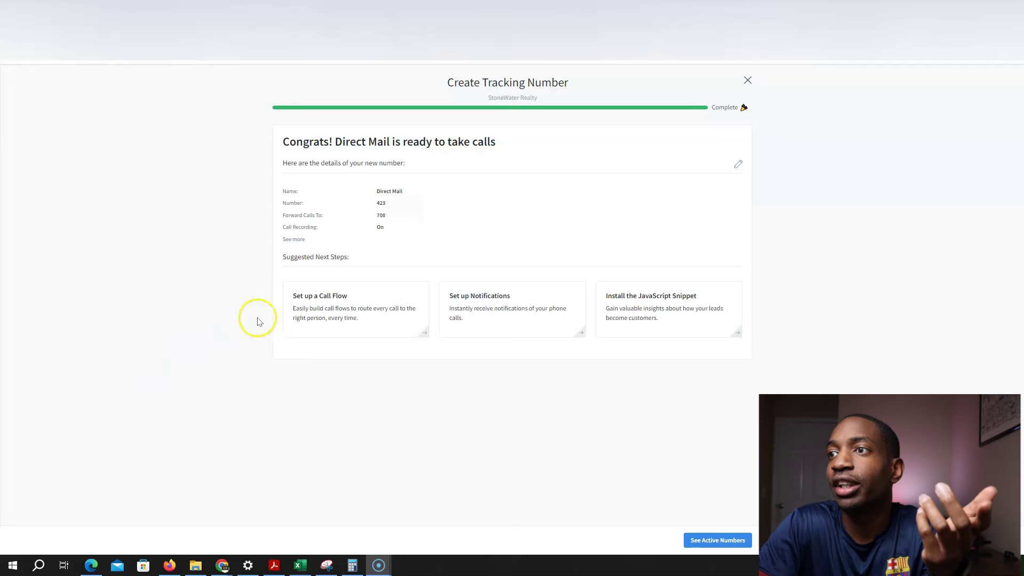
Open call flow setup for the new Direct Mail tracking number
left_click(320, 322)
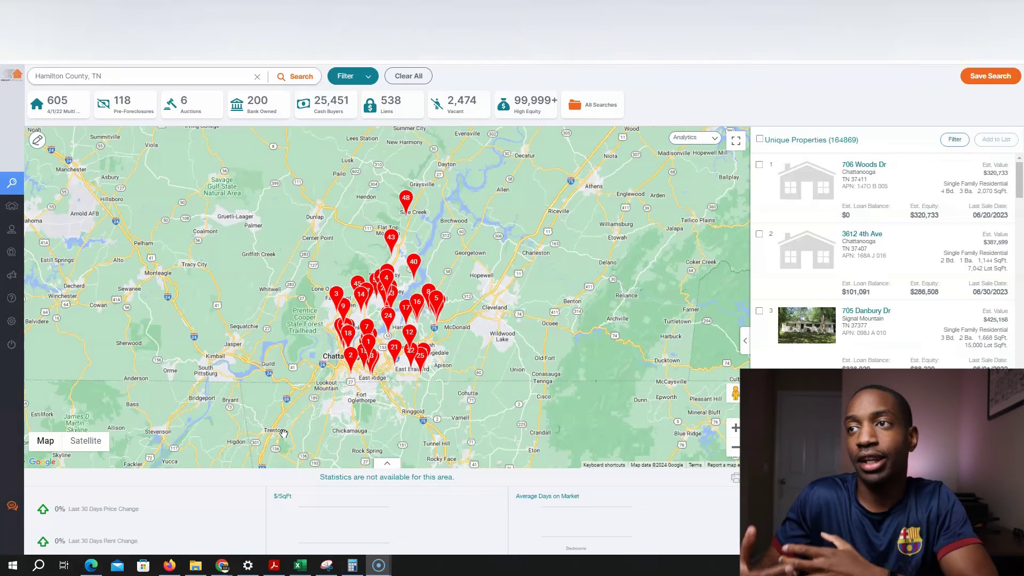
left_click(280, 392)
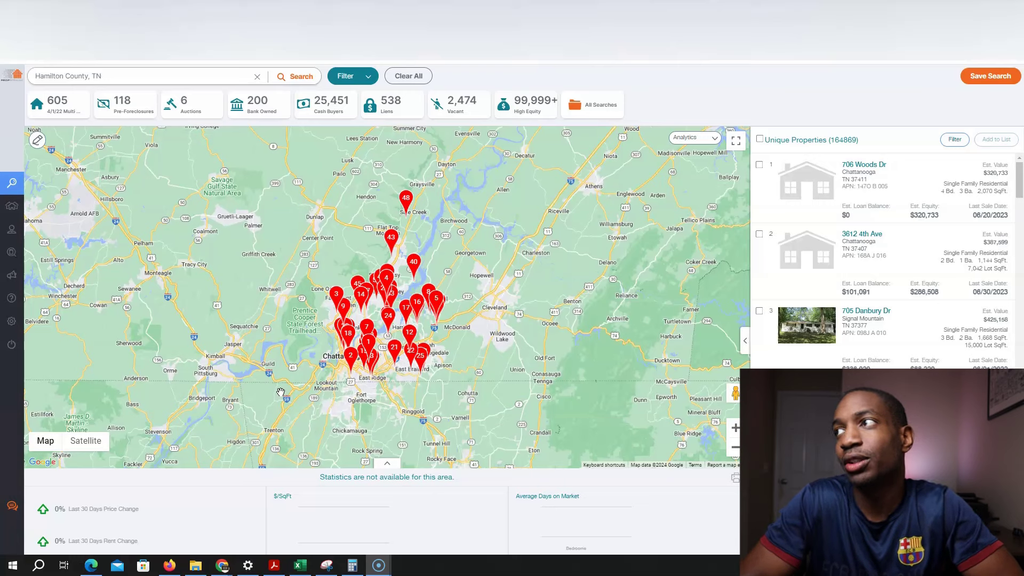
left_click(278, 379)
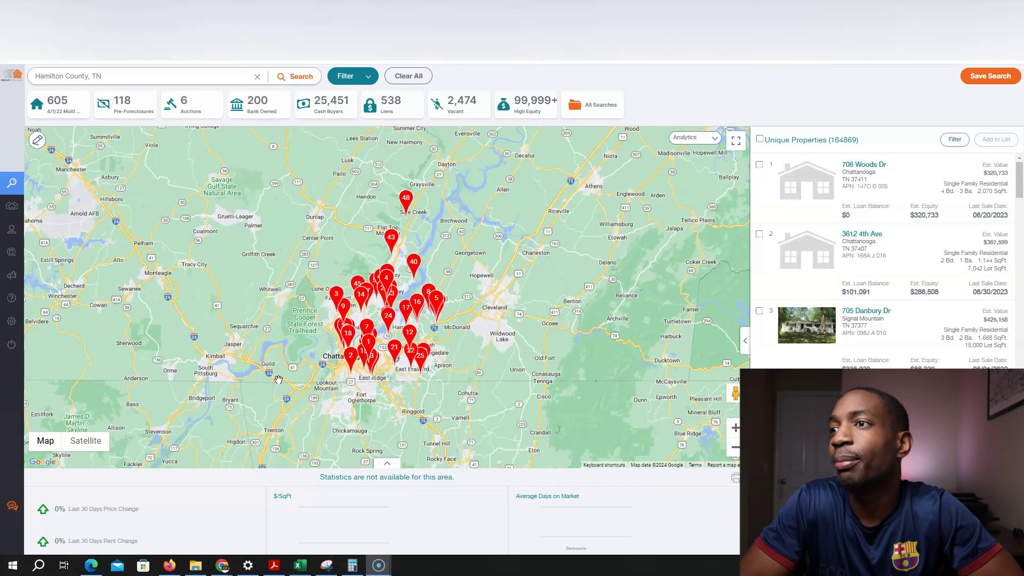
Filter the search to Occupancy Vacant and Owner Occupied No
left_click(310, 87)
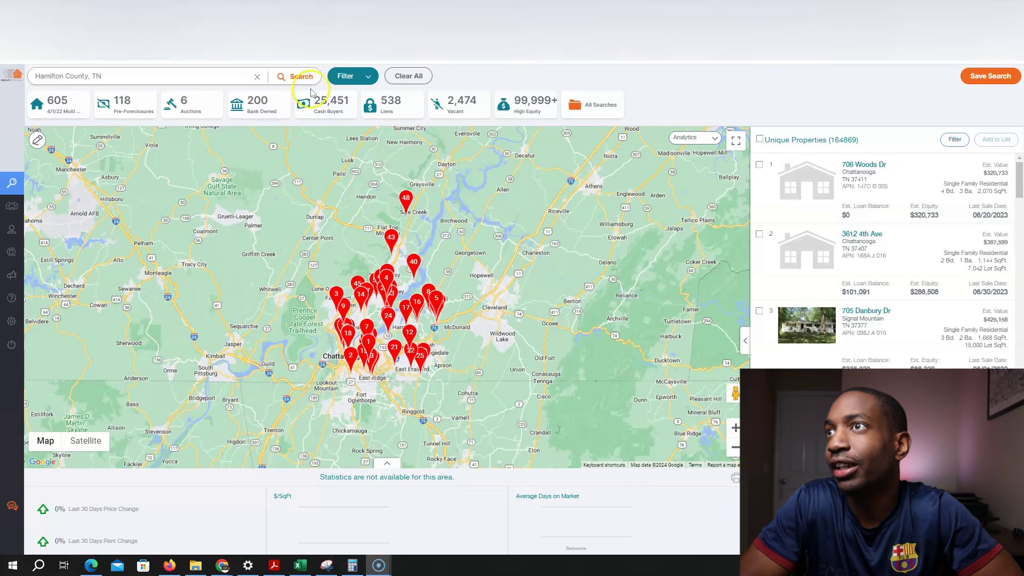
left_click(367, 76)
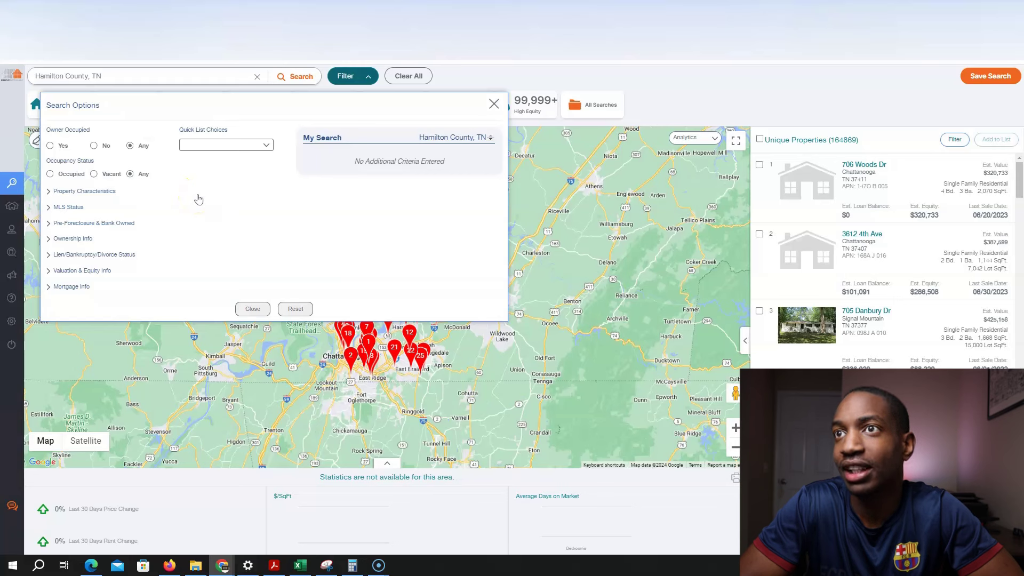
left_click(95, 175)
left_click(94, 146)
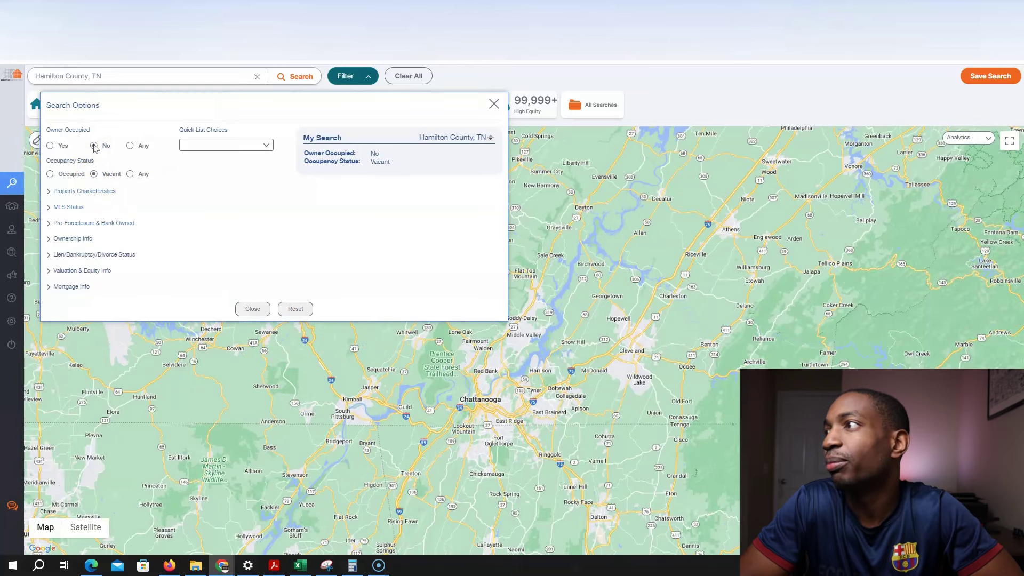
left_click(130, 146)
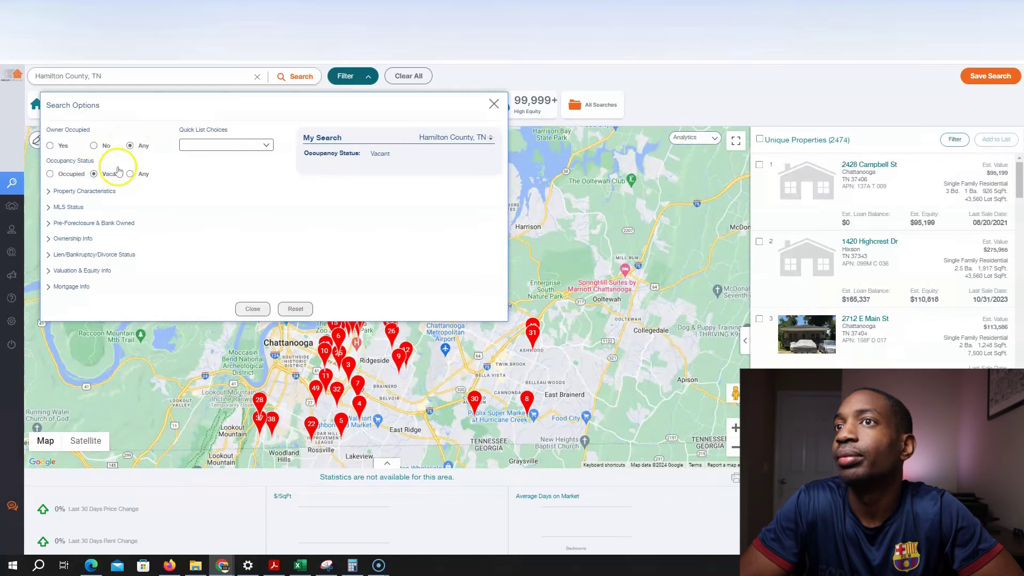
left_click(94, 145)
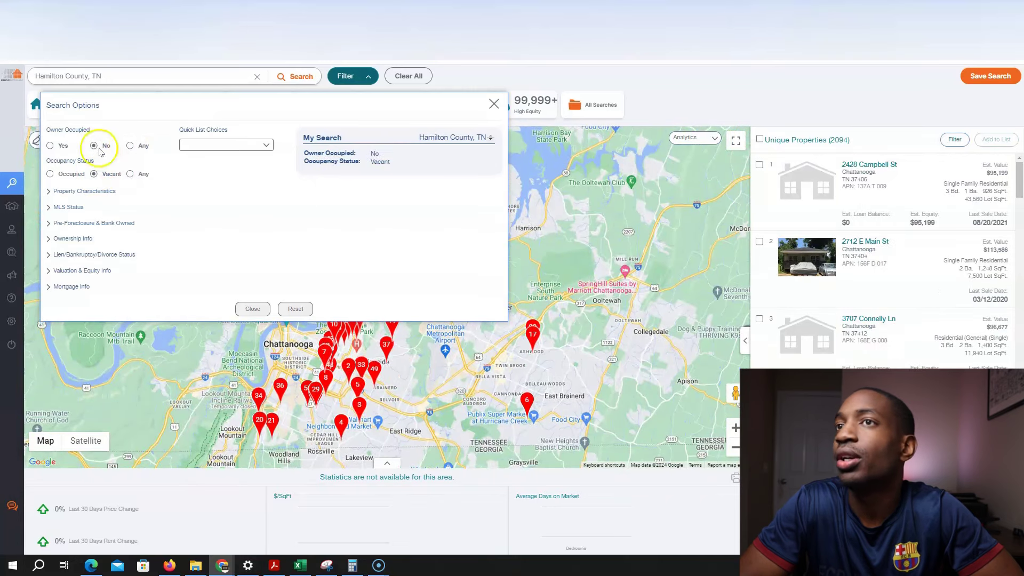
Set Property Classification to Residential under the property characteristics filters
left_click(89, 191)
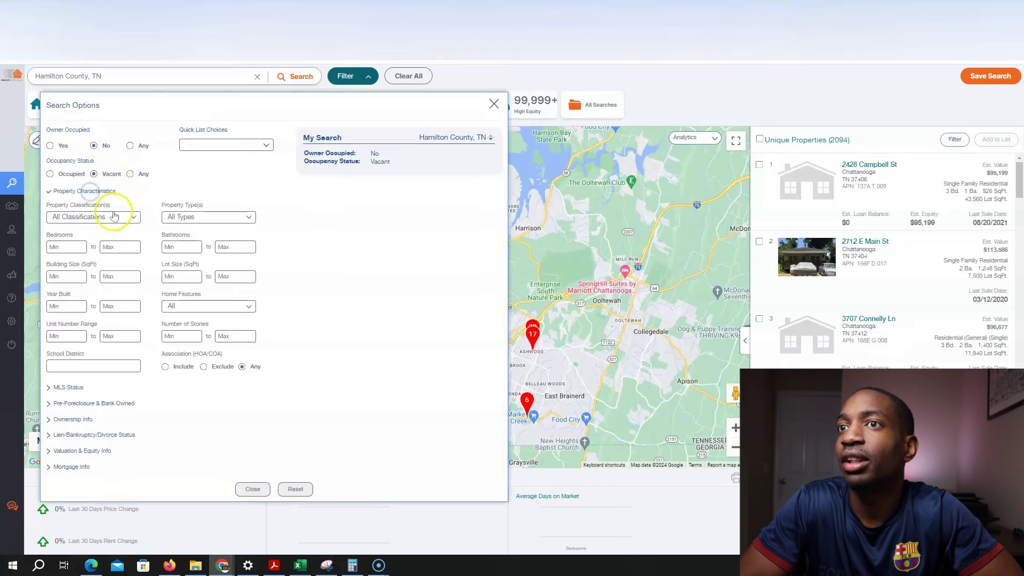
left_click(132, 216)
left_click(133, 217)
left_click(195, 216)
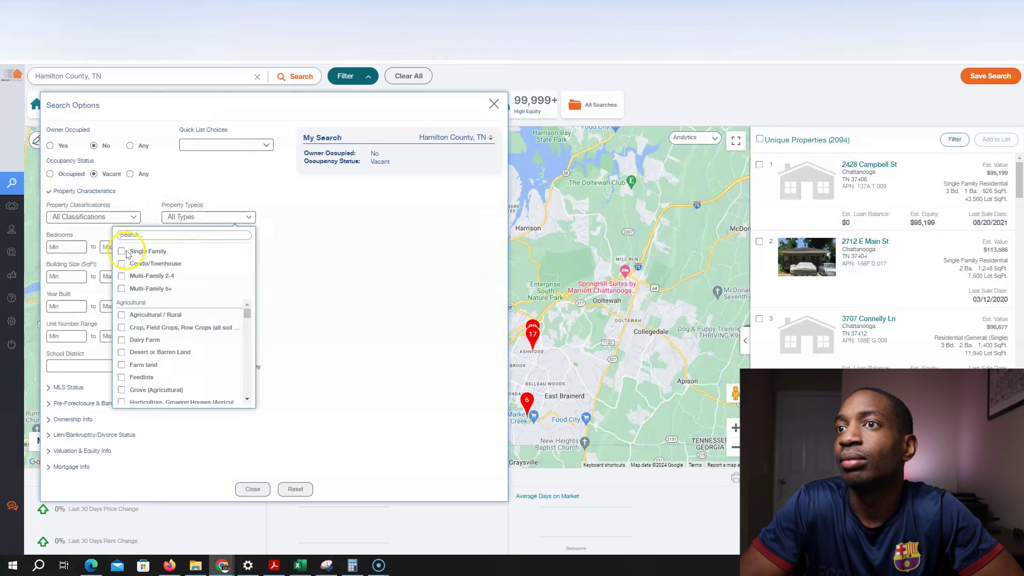
left_click(131, 218)
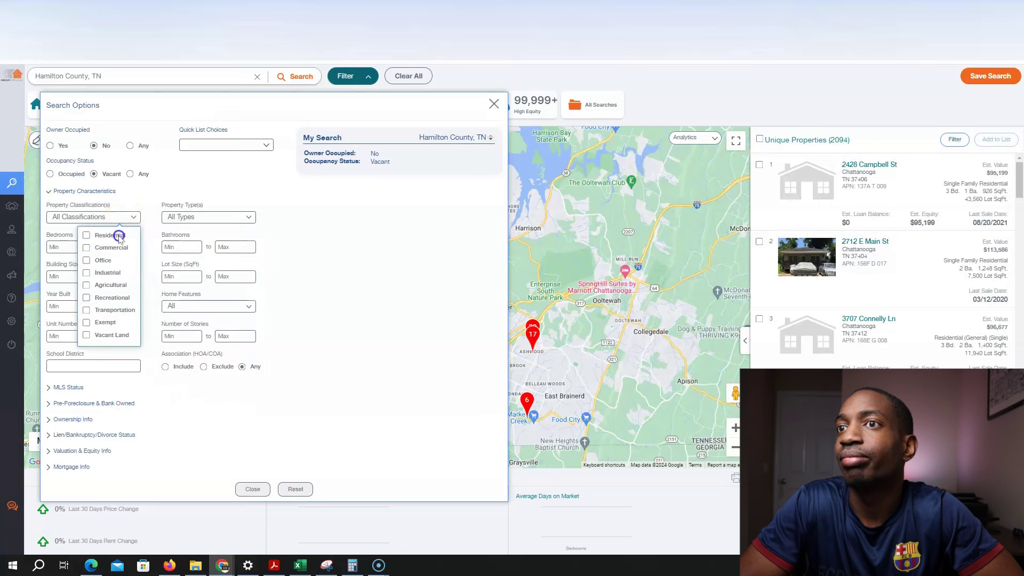
left_click(118, 236)
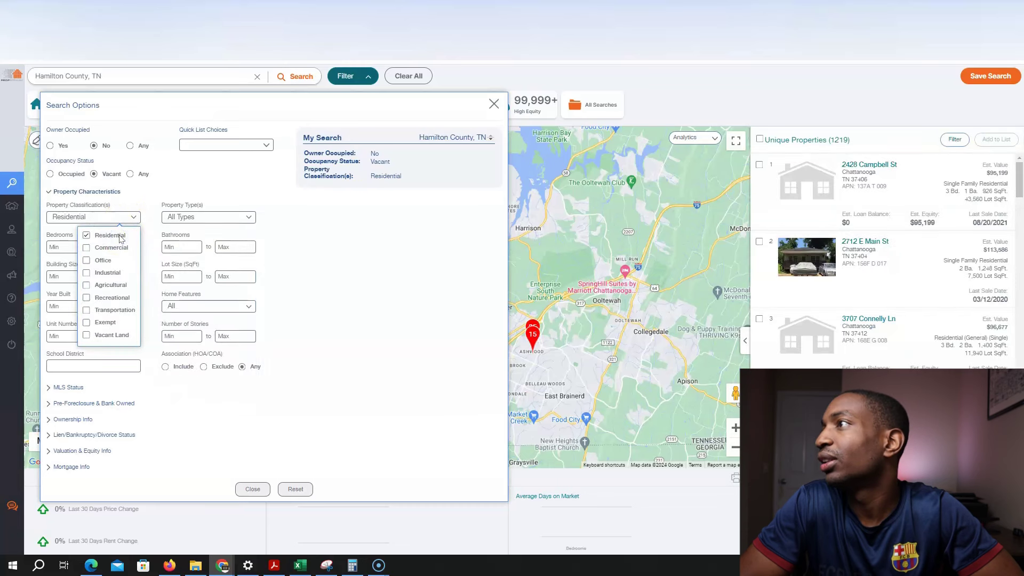
left_click(120, 237)
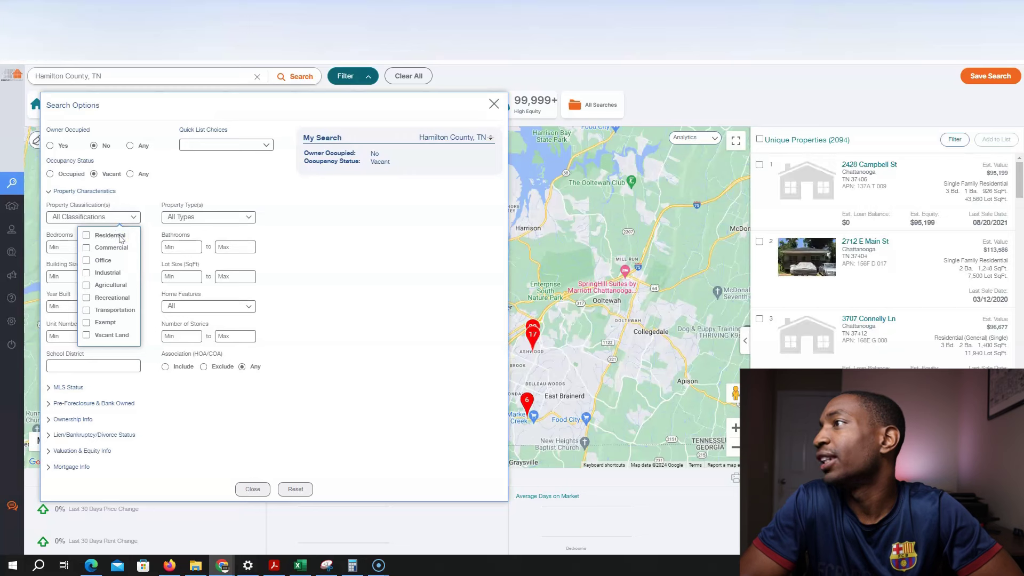
left_click(120, 237)
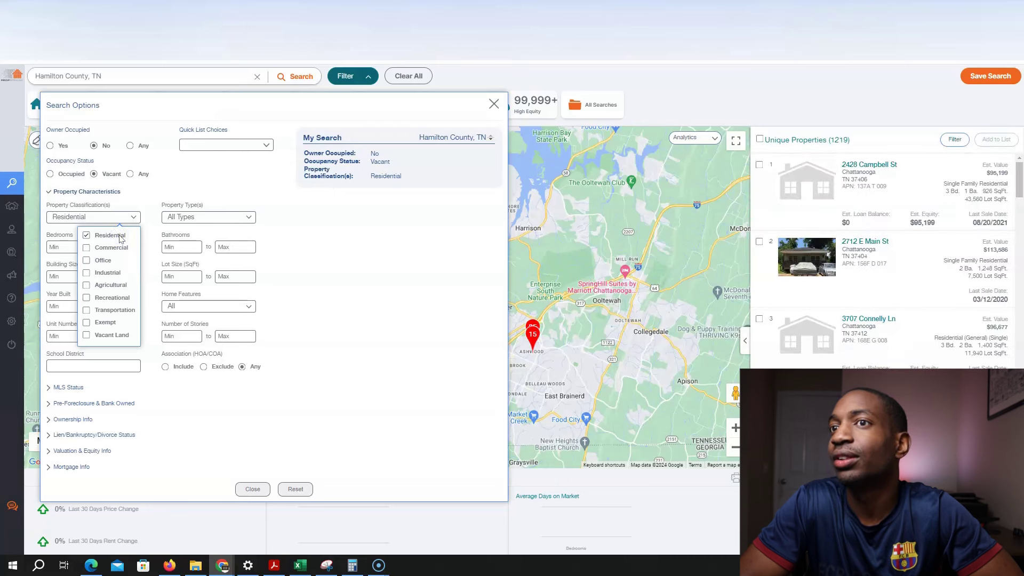
left_click(119, 236)
left_click(122, 249)
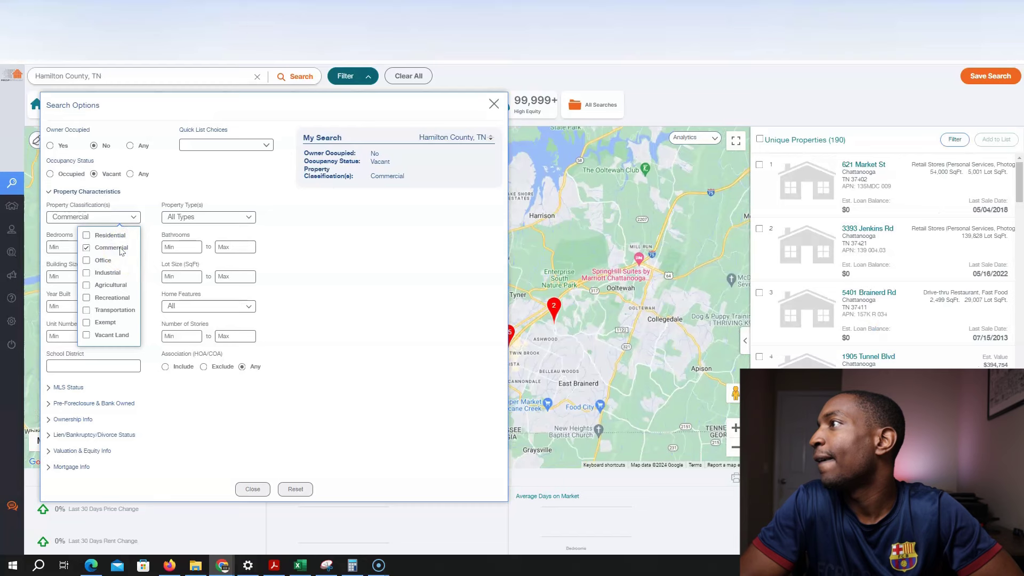
left_click(121, 249)
left_click(113, 236)
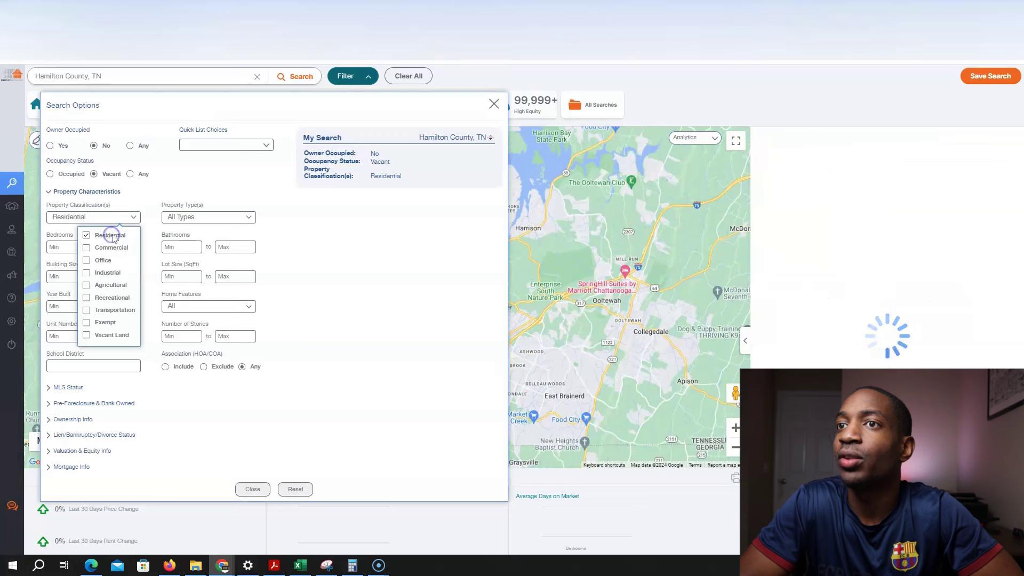
left_click(134, 216)
Review the Property Type choices without changes and collapse the property characteristics section
left_click(87, 191)
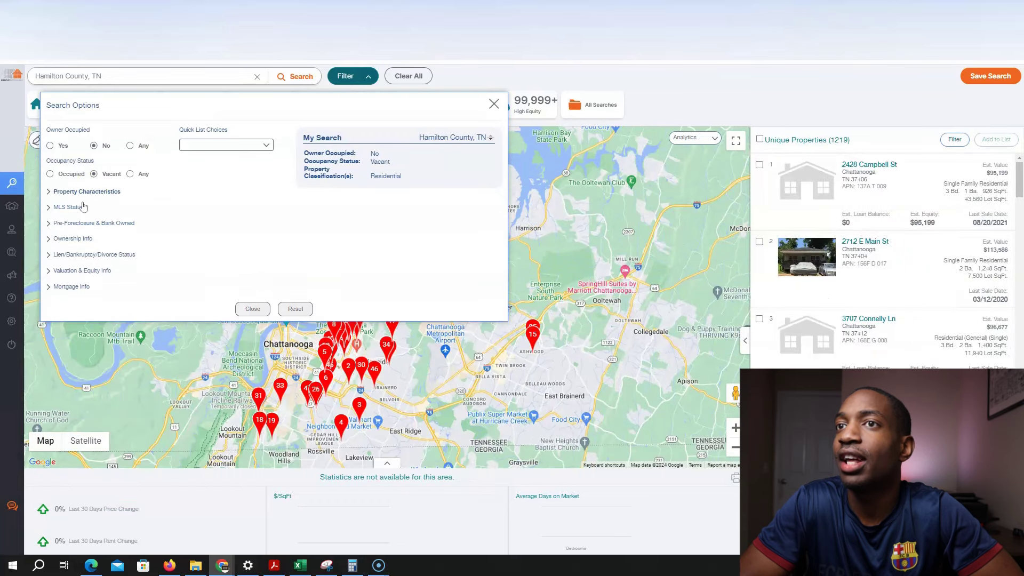
left_click(85, 191)
left_click(180, 217)
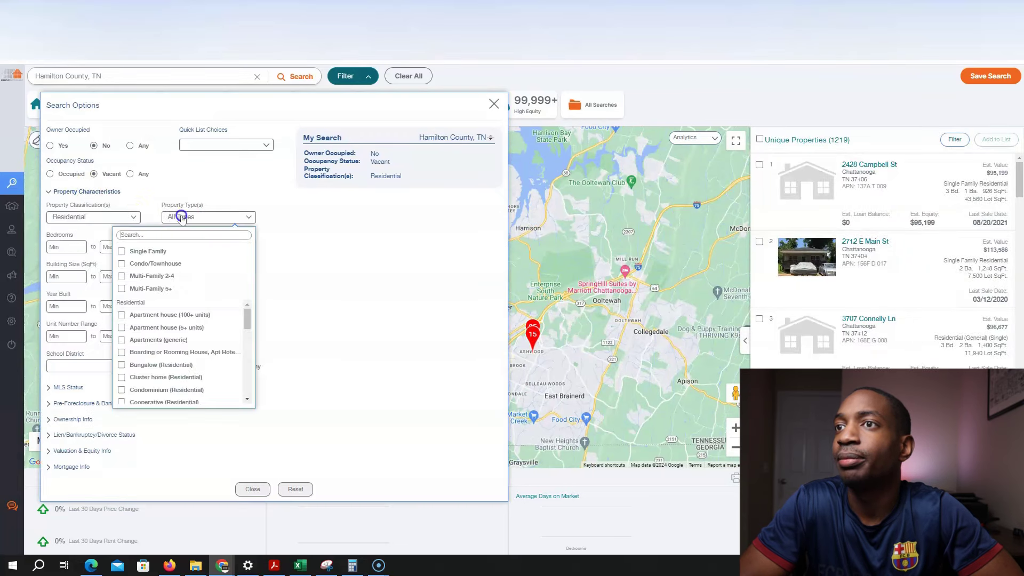
left_click(180, 218)
left_click(99, 192)
Exclude properties currently on the market under MLS Status
left_click(70, 208)
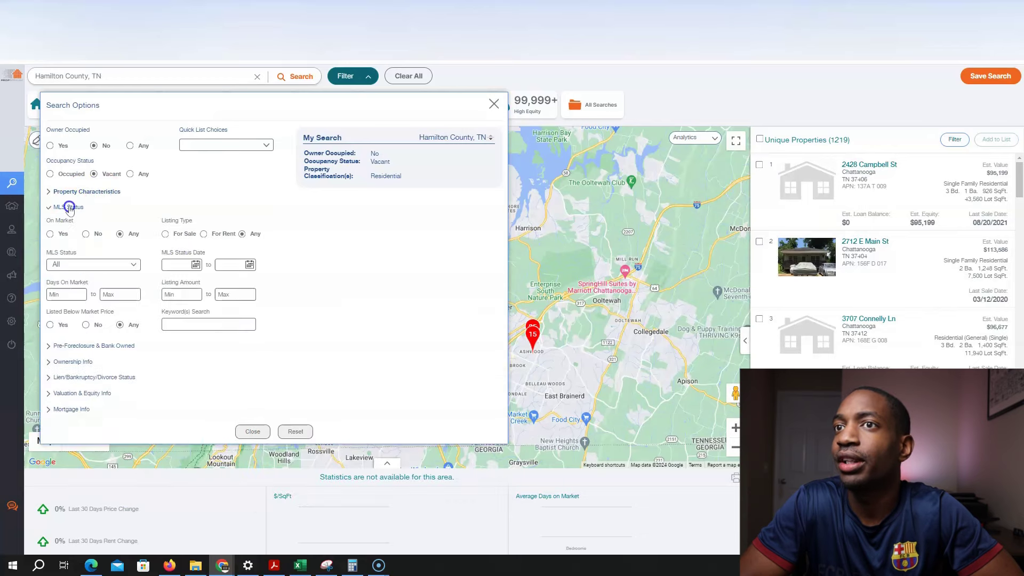
left_click(86, 235)
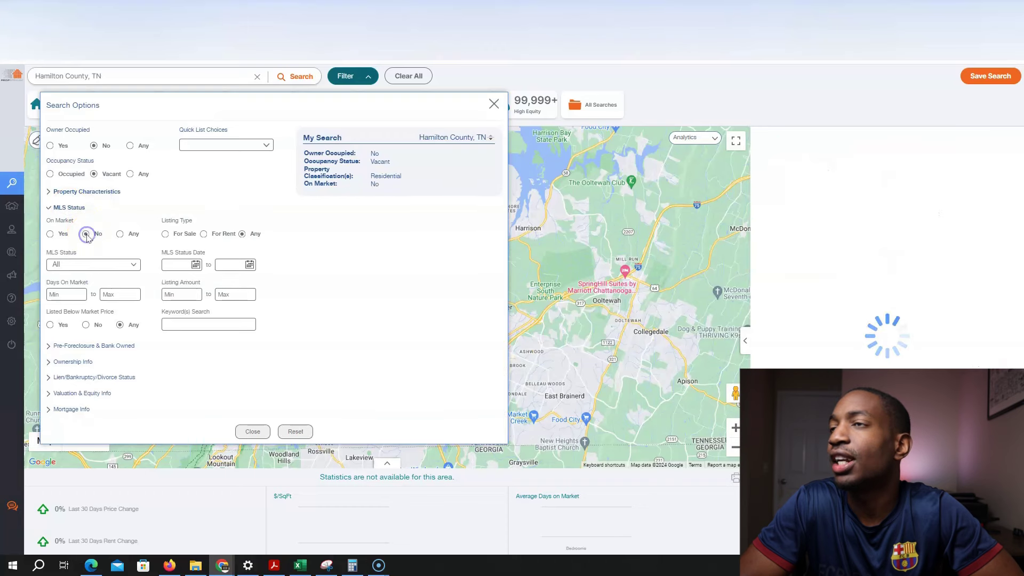
left_click(70, 208)
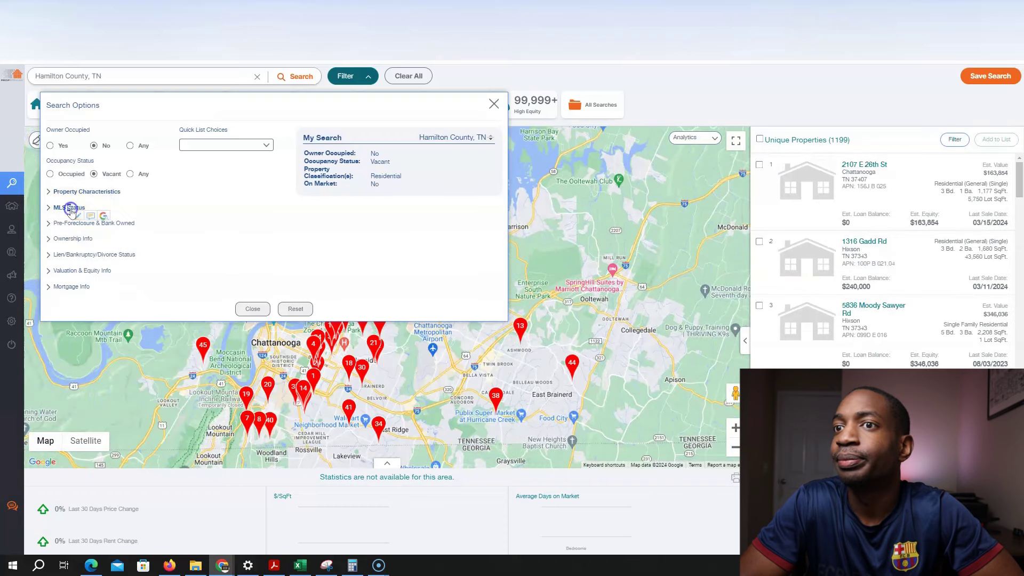
Set minimum Years of Ownership to 10 and include unknown sale dates
left_click(85, 238)
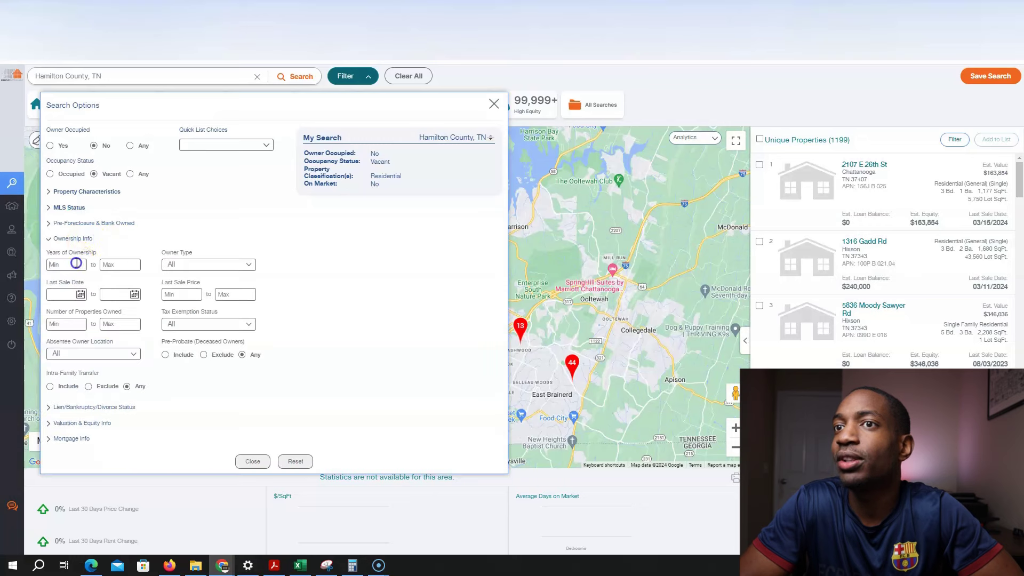
left_click(80, 263)
type("10")
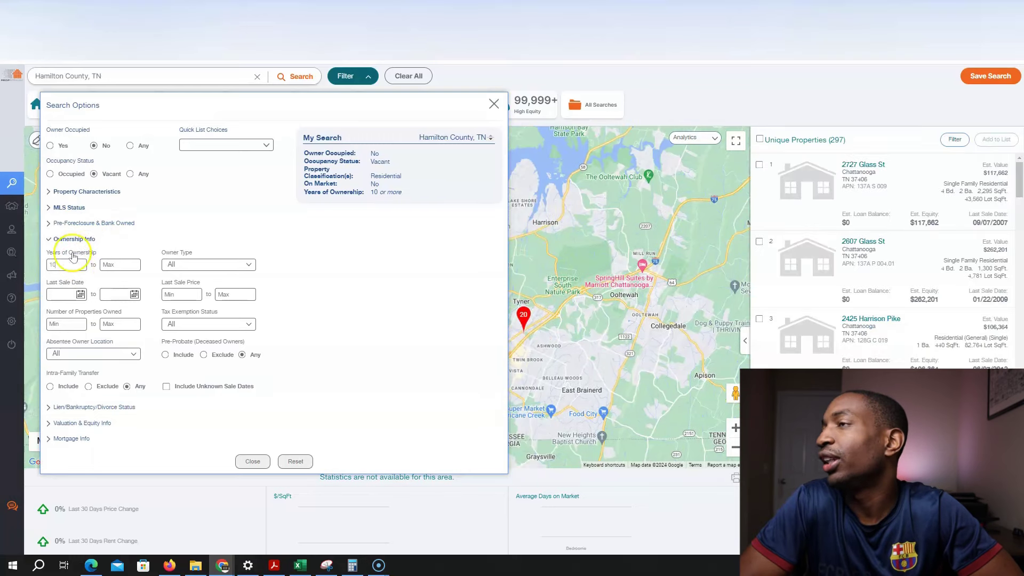
left_click(74, 239)
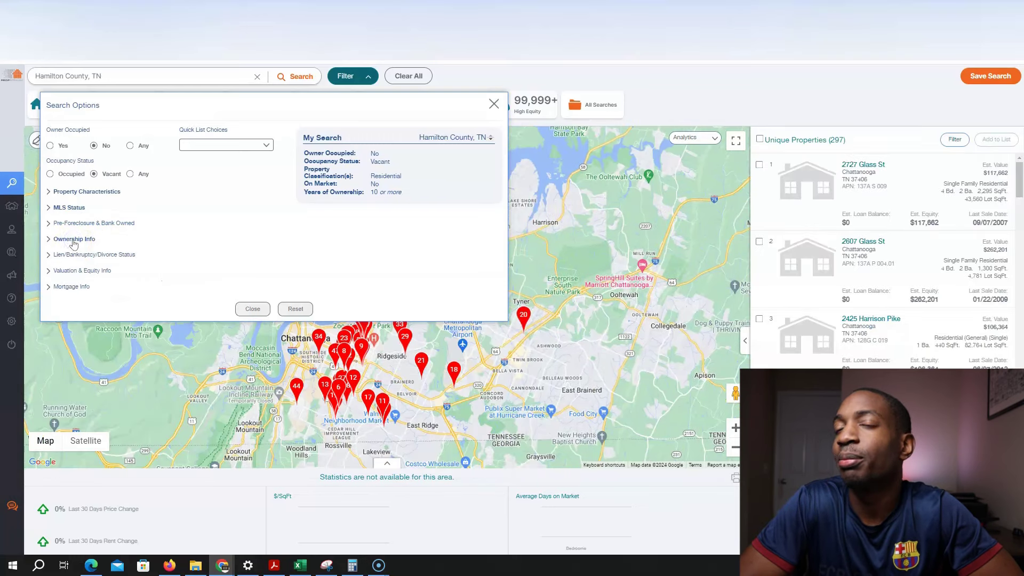
left_click(81, 269)
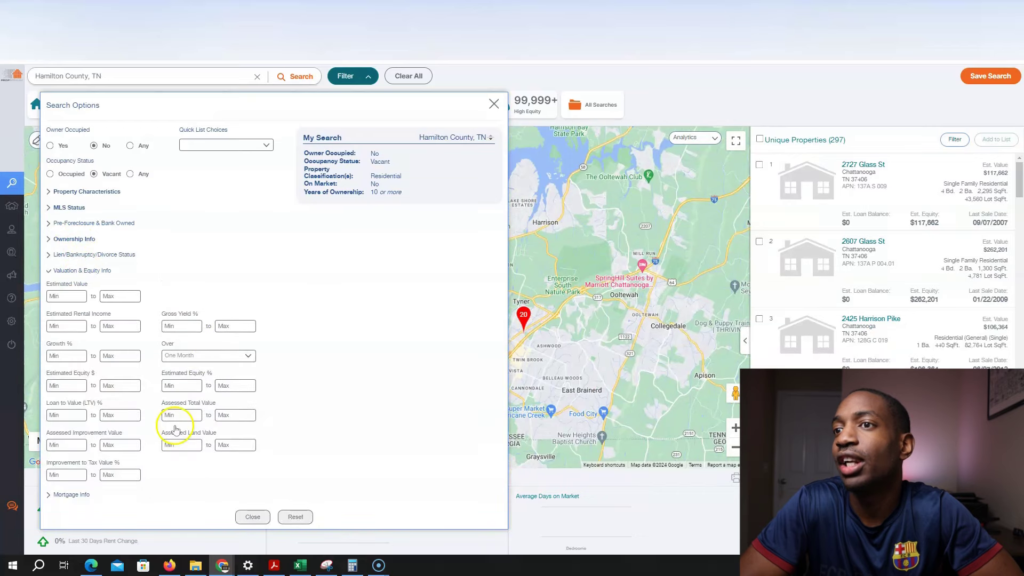
left_click(87, 239)
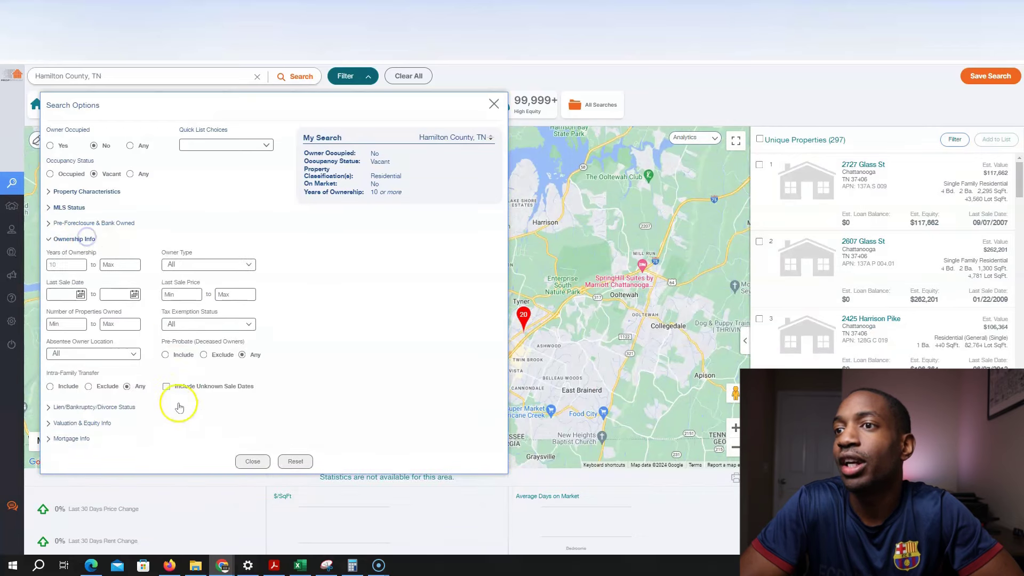
left_click(166, 386)
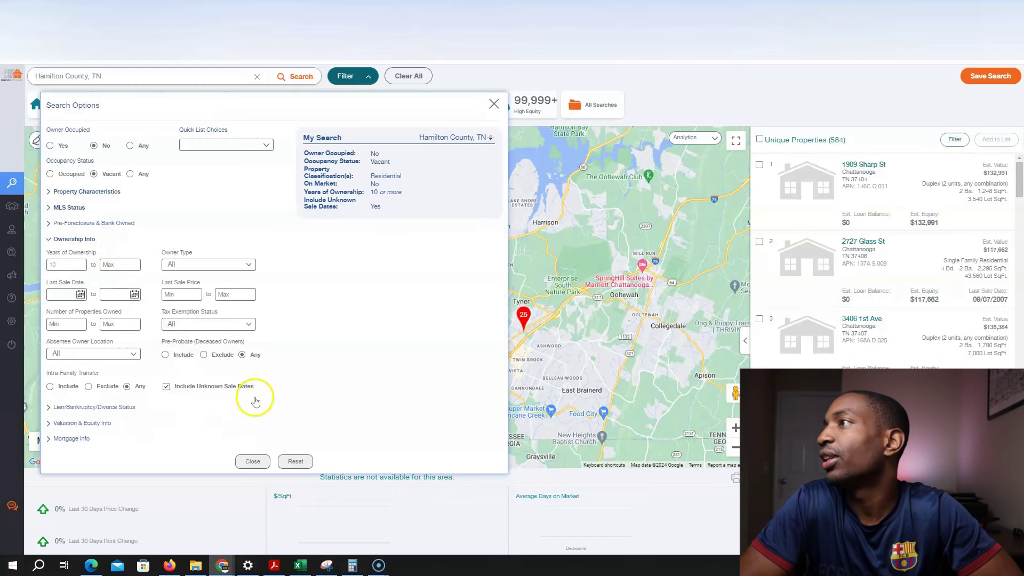
left_click(72, 239)
Set the minimum Estimated Equity % to 50 and apply it
left_click(97, 273)
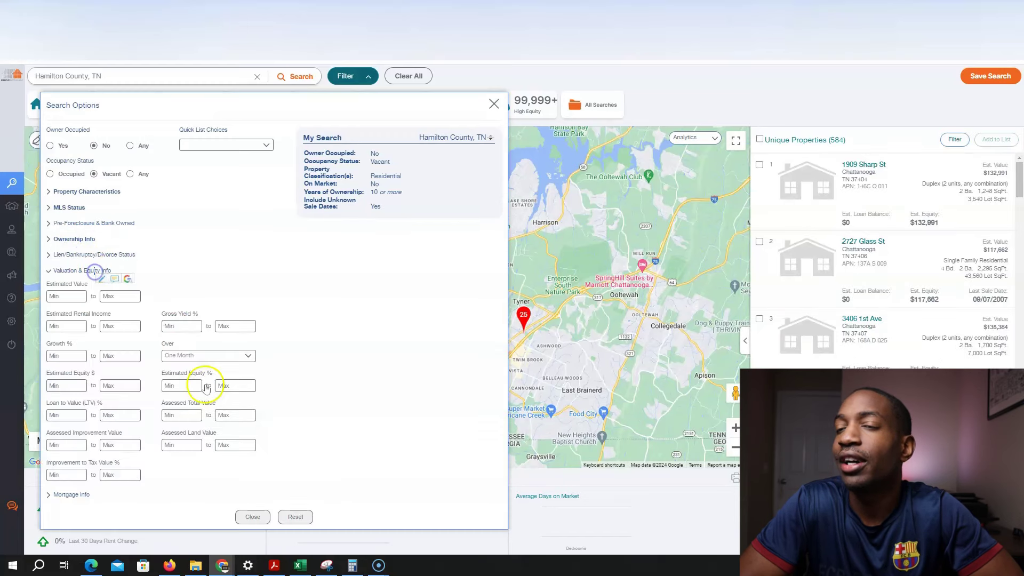
left_click(180, 386)
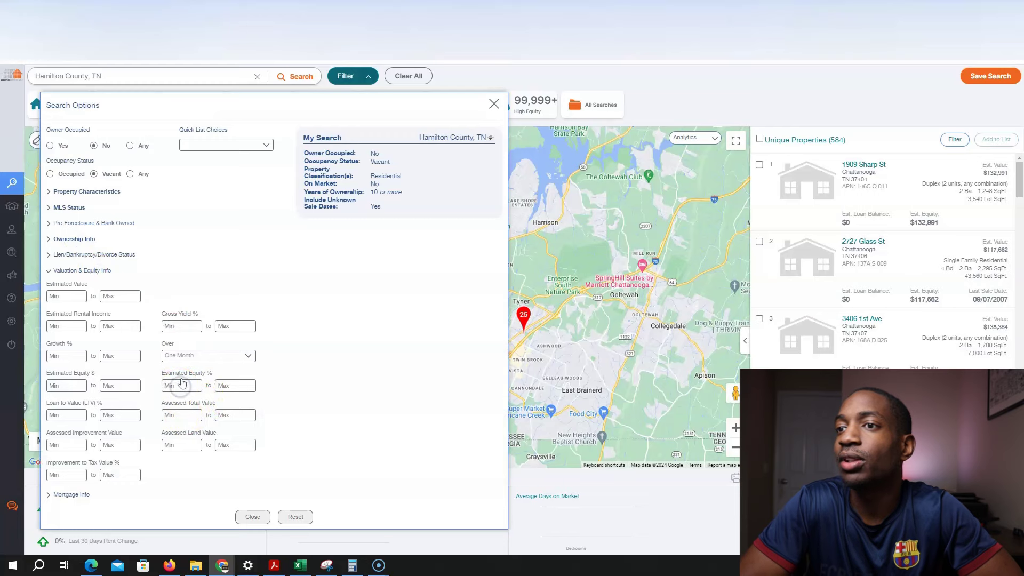
type("50")
left_click(268, 359)
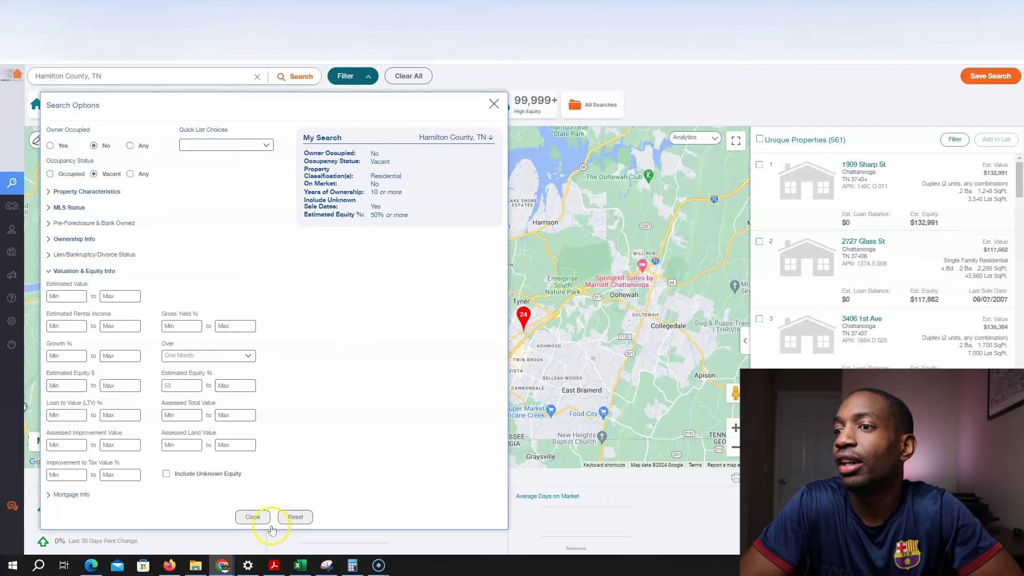
left_click(256, 517)
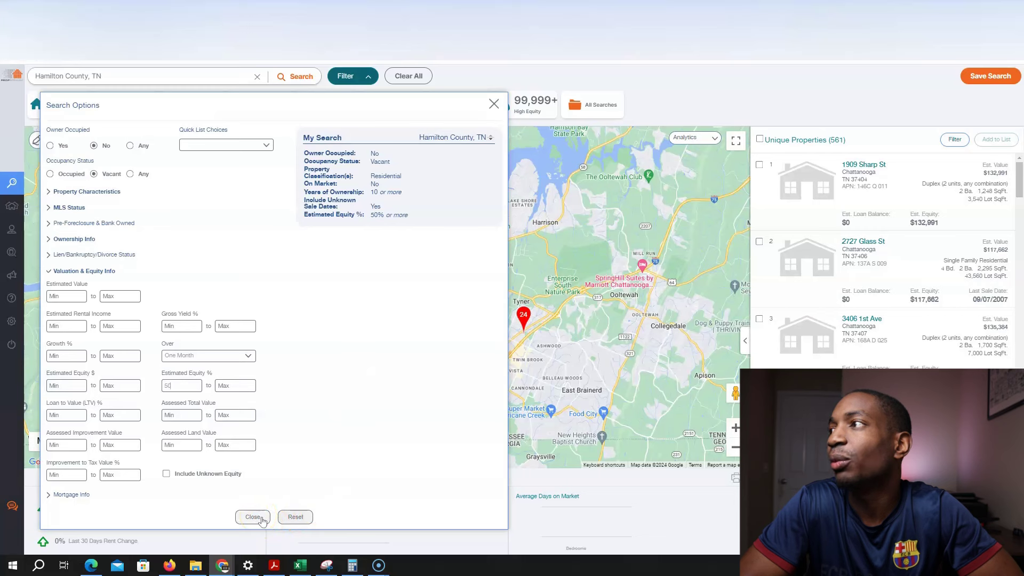
left_click(253, 517)
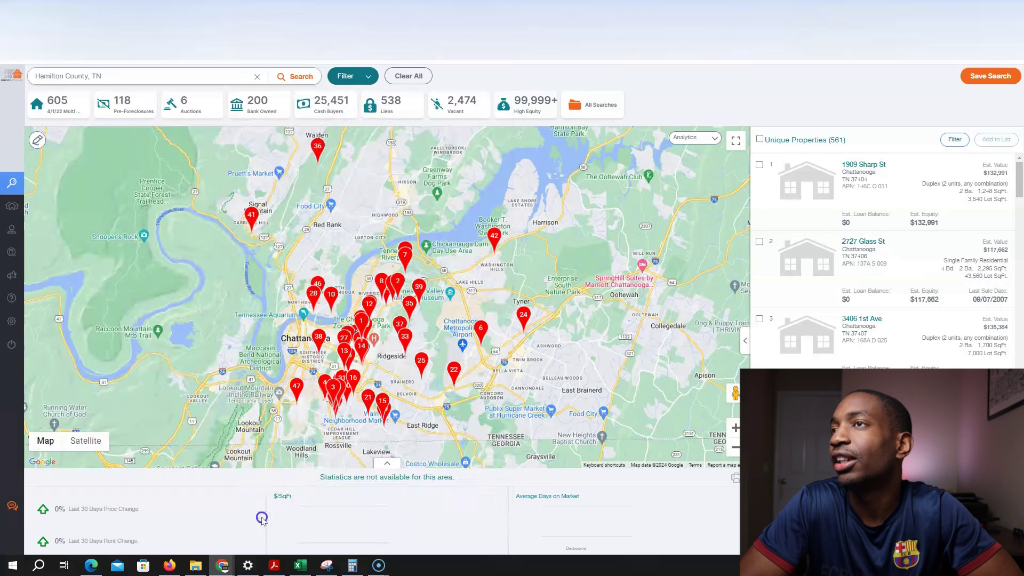
left_click(765, 147)
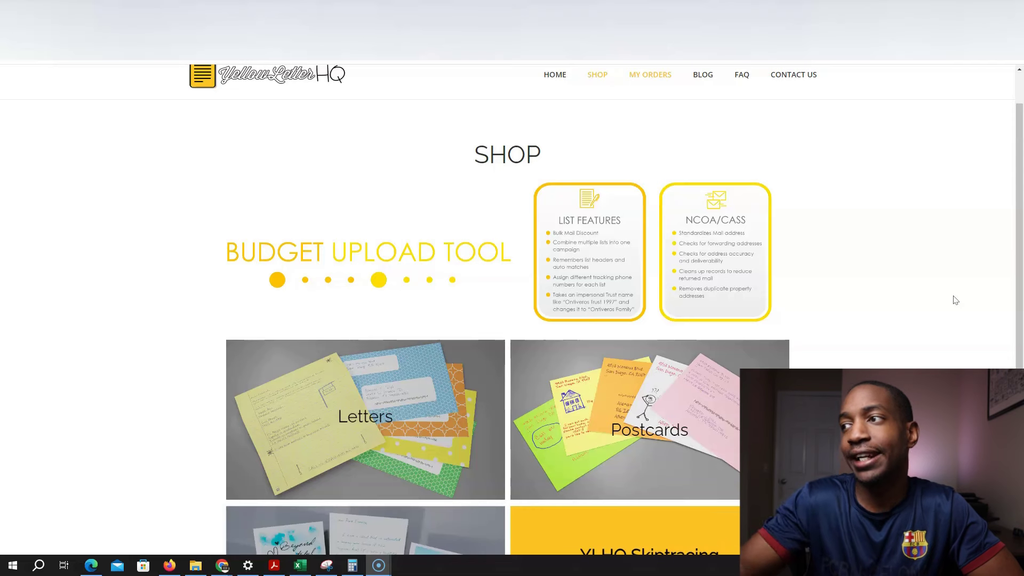
Open the Postcards product page from the Yellow Letter HQ shop
left_click_drag(876, 268, 855, 267)
scroll(854, 262, "up", 2)
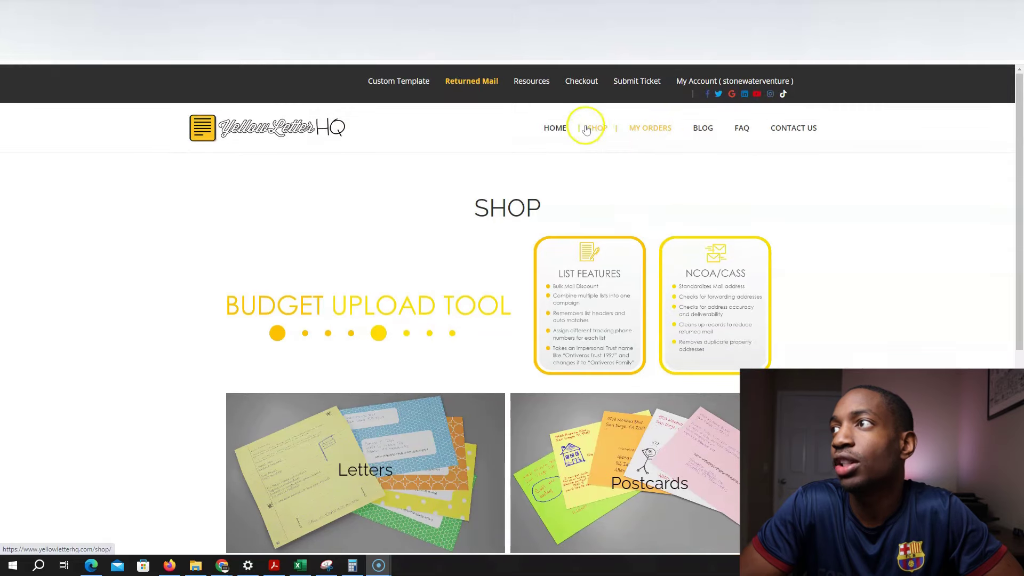
scroll(694, 235, "down", 3)
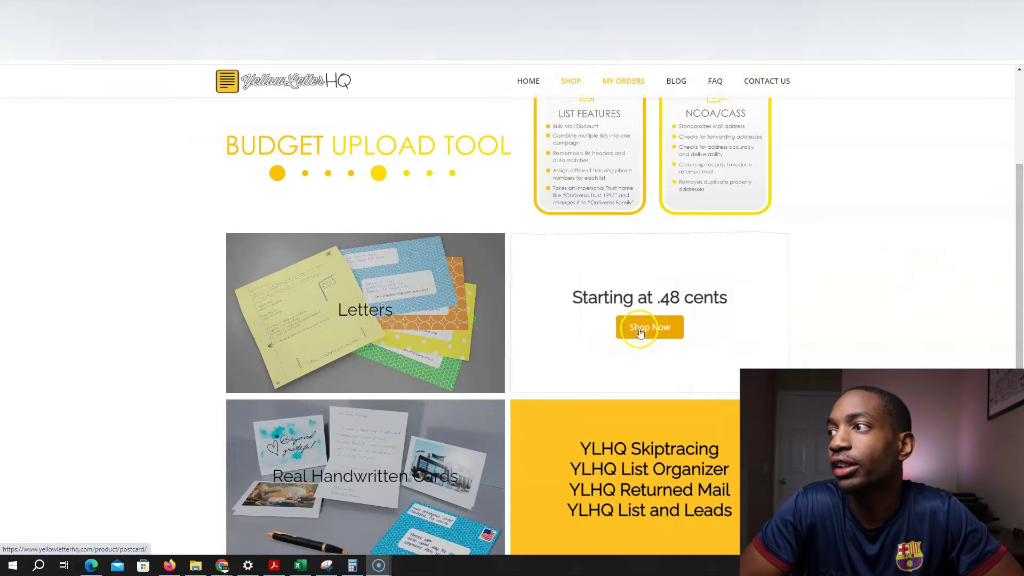
left_click(639, 329)
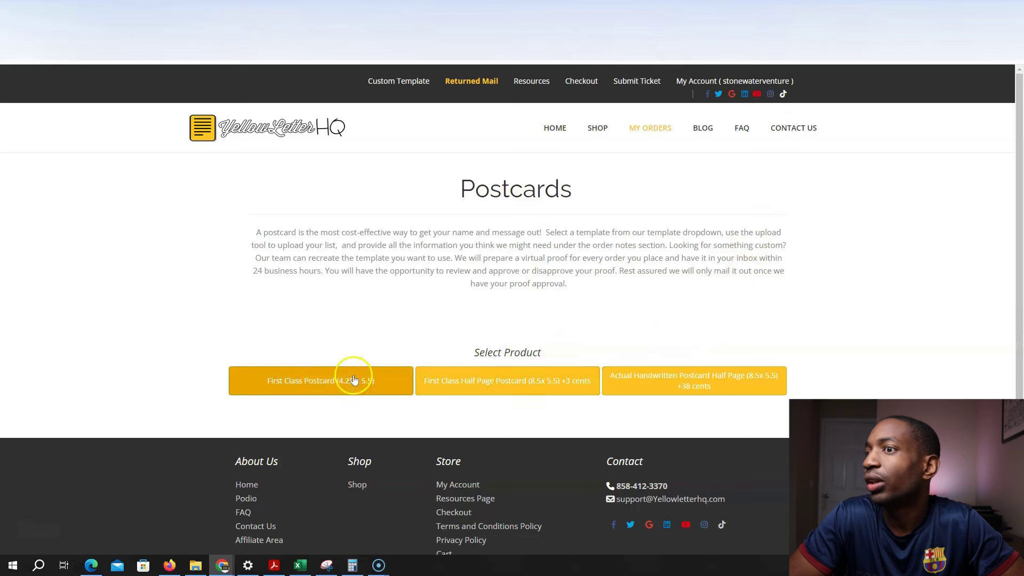
Choose First Class Postcard (4.25 x 5.5) and review its pricing and template list
left_click(306, 381)
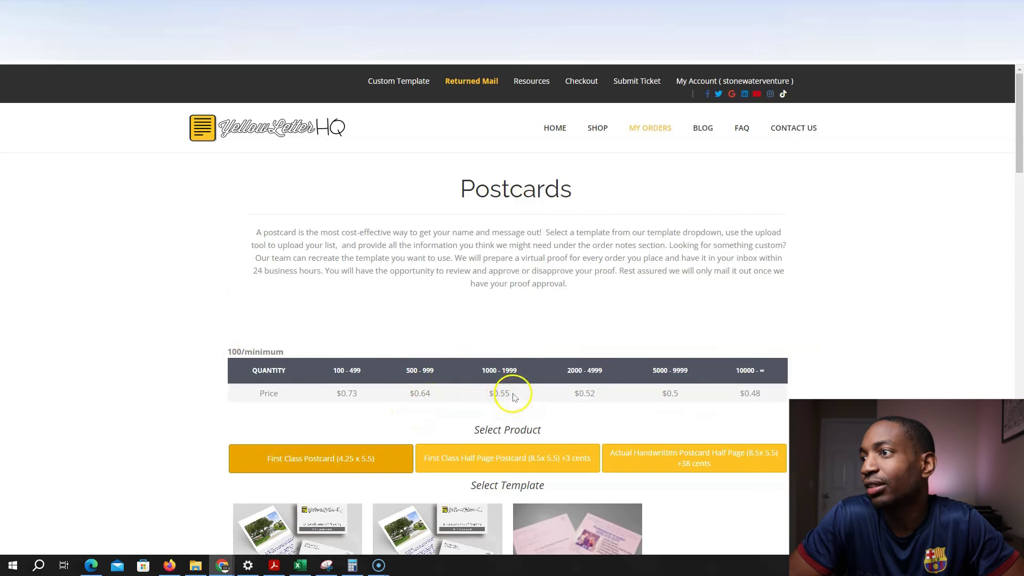
left_click_drag(494, 398, 491, 395)
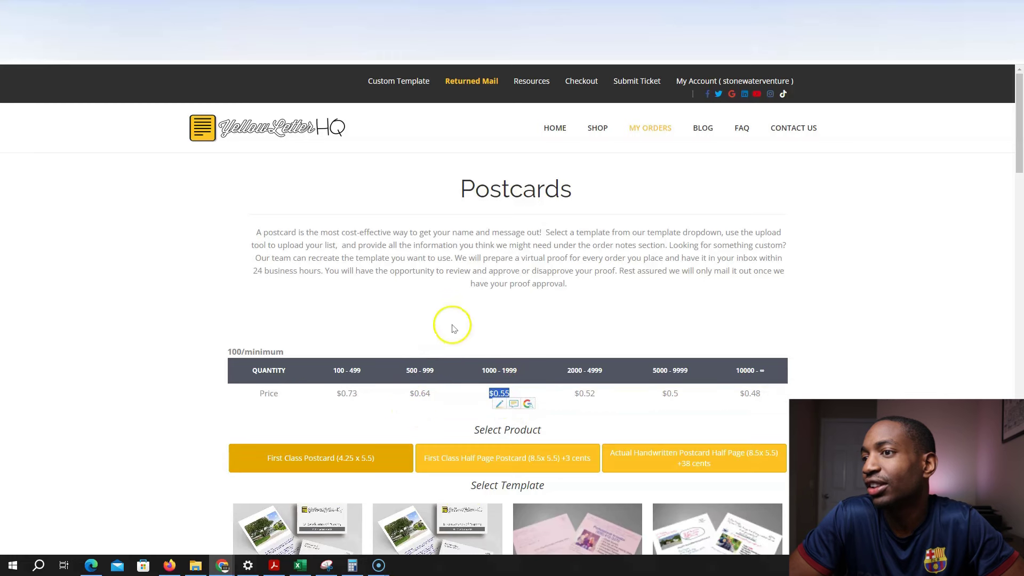
left_click(162, 350)
scroll(196, 344, "down", 5)
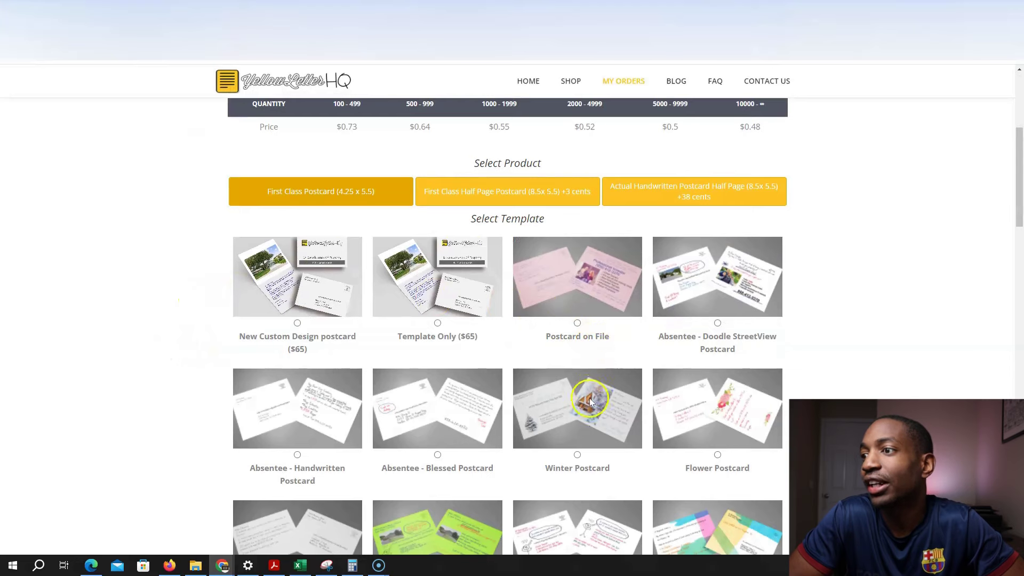
scroll(590, 401, "down", 3)
scroll(589, 400, "up", 1)
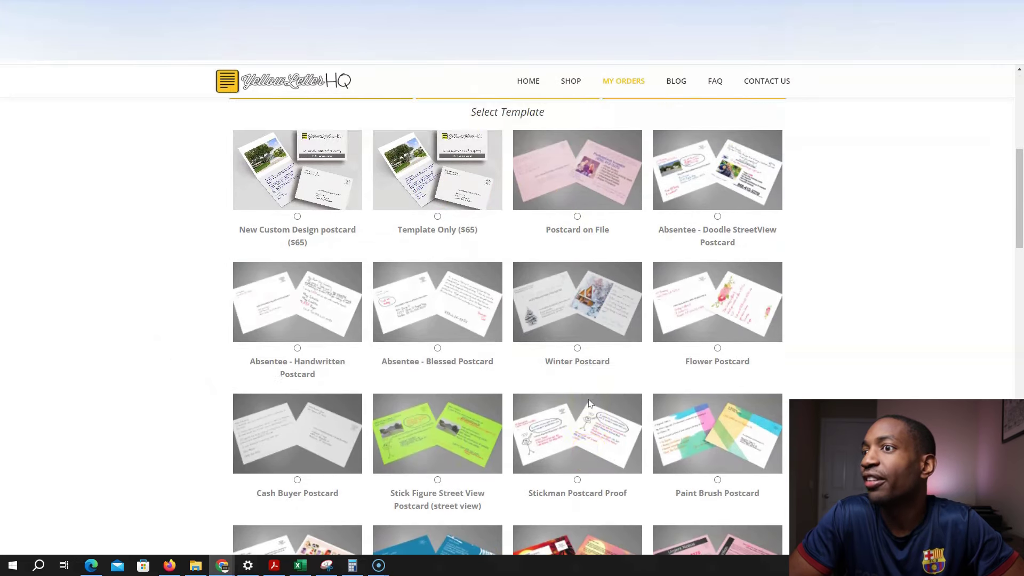
Compare enlarged previews of the Absentee - Handwritten and Postcard on File templates
left_click(305, 307)
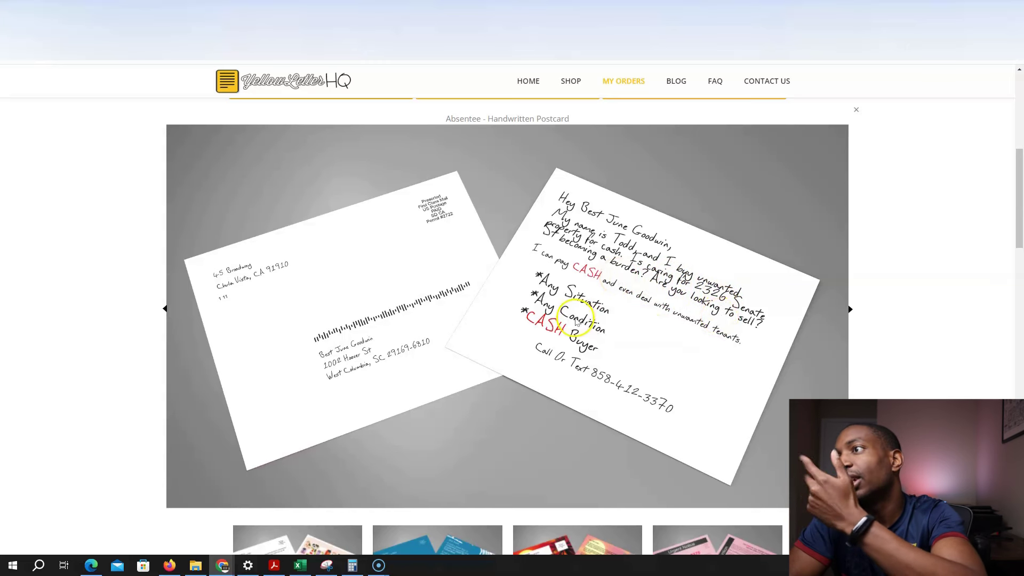
left_click(941, 270)
left_click(112, 210)
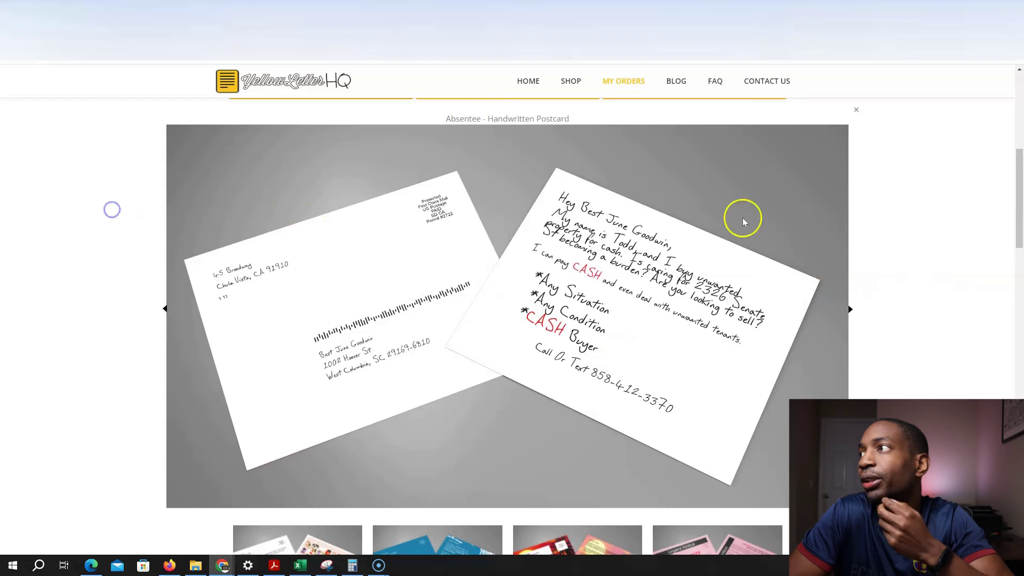
left_click(857, 110)
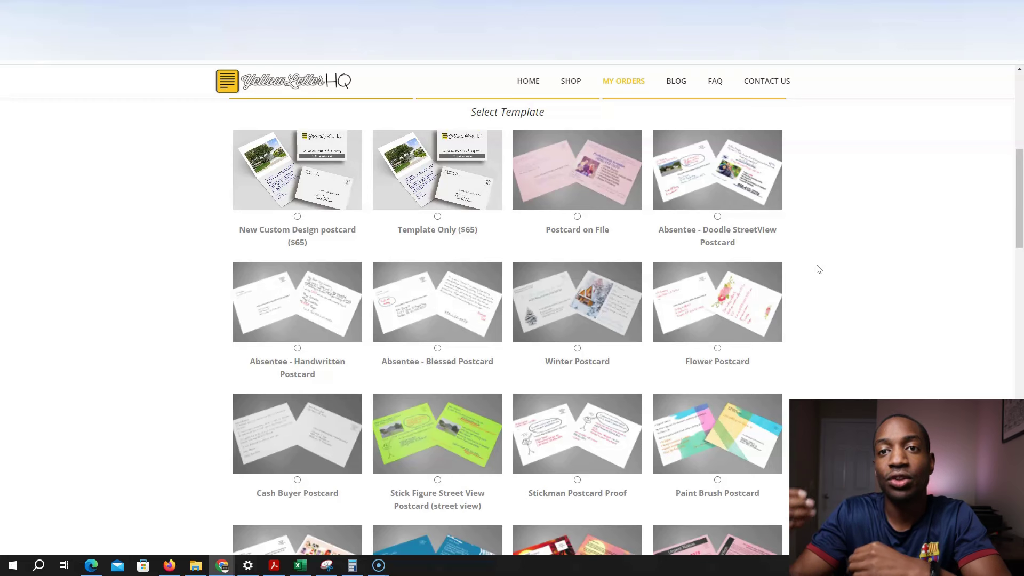
left_click(688, 92)
left_click(580, 195)
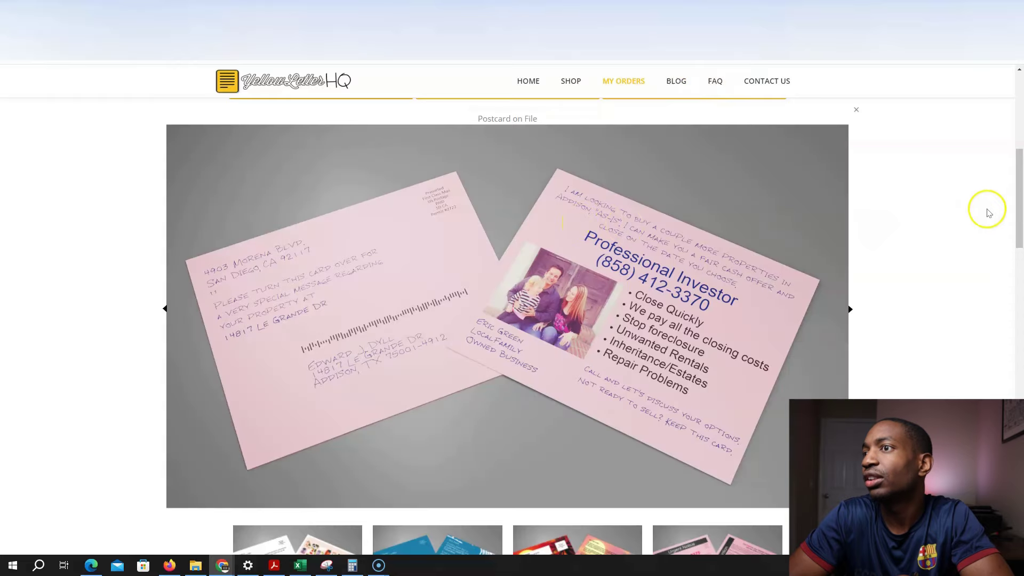
left_click(956, 221)
left_click(856, 110)
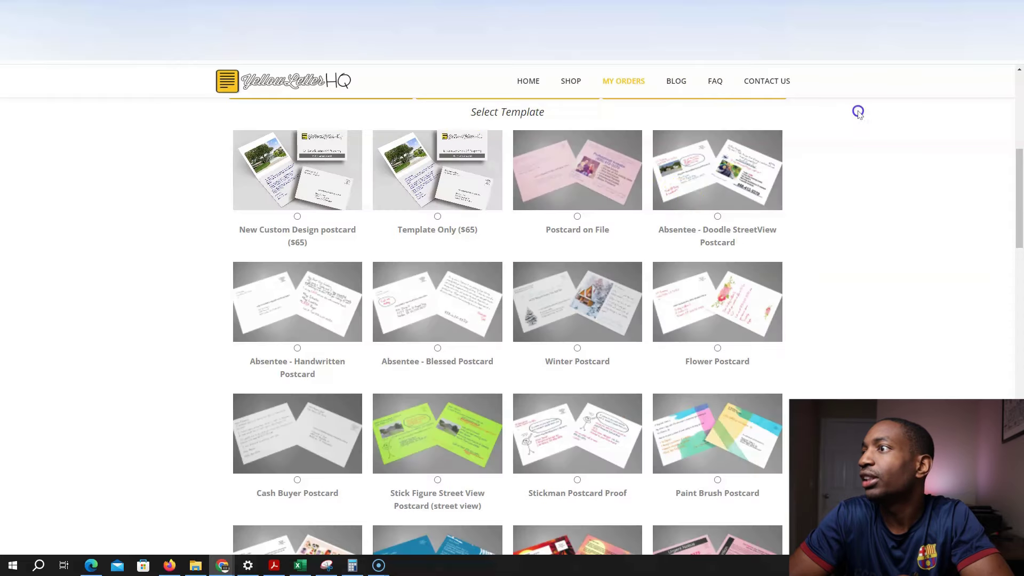
Select the Postcard on File template and scroll down to the past proofs
left_click(578, 216)
scroll(846, 236, "down", 12)
scroll(845, 236, "down", 1)
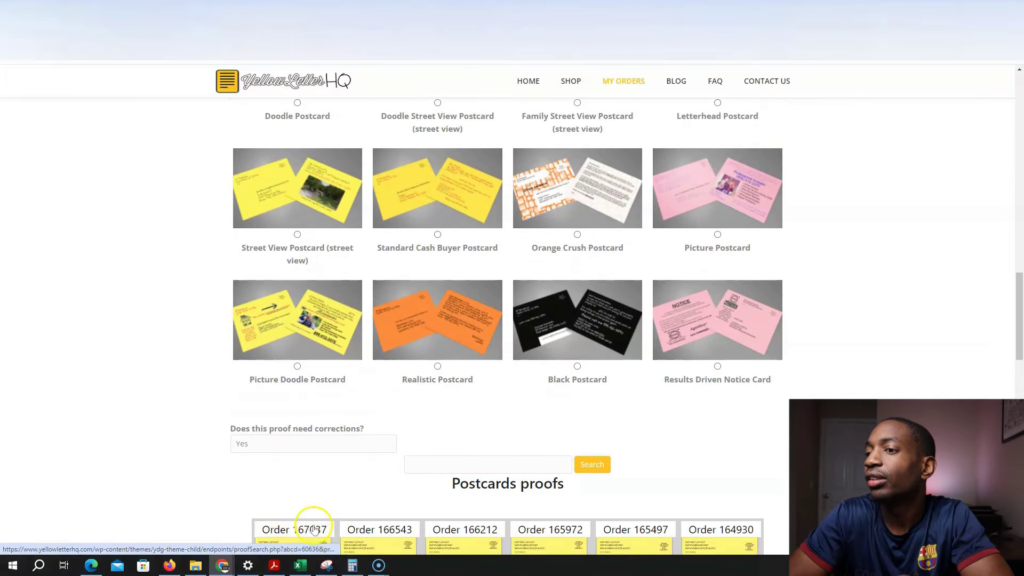
scroll(298, 480, "down", 2)
Open the most recent postcard proof, read through it, and close it
left_click(294, 470)
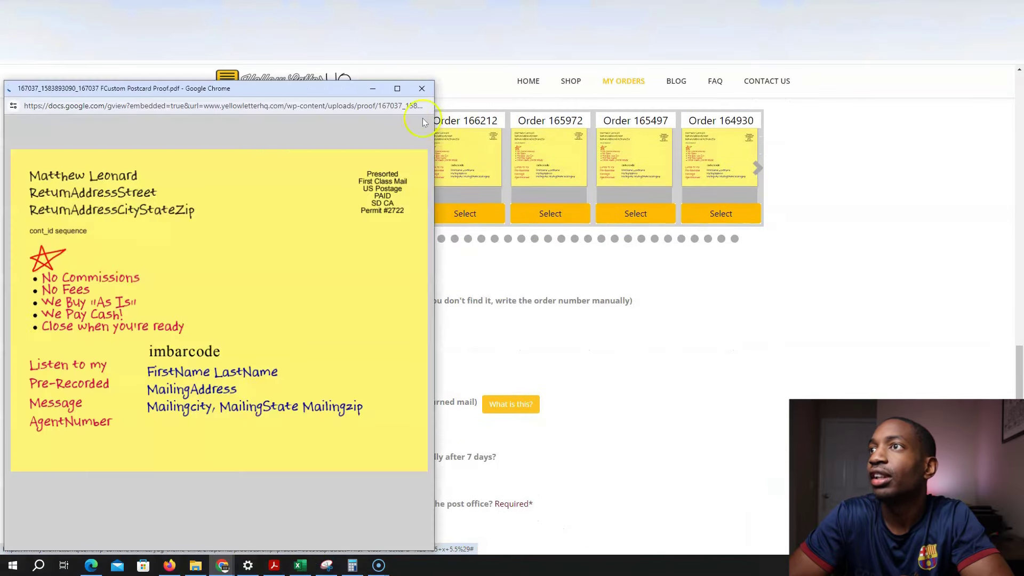
left_click_drag(334, 92, 612, 81)
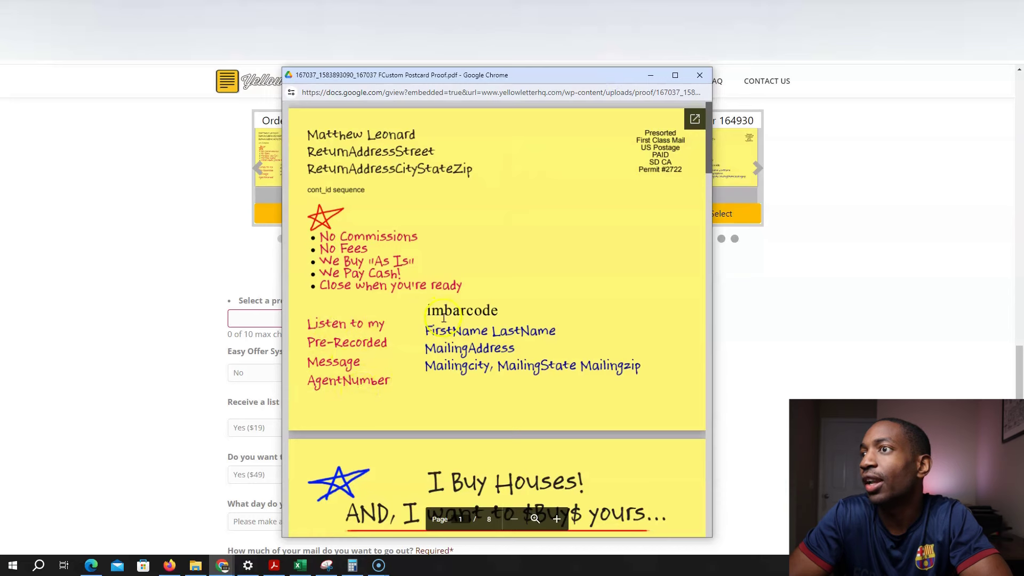
scroll(443, 316, "down", 2)
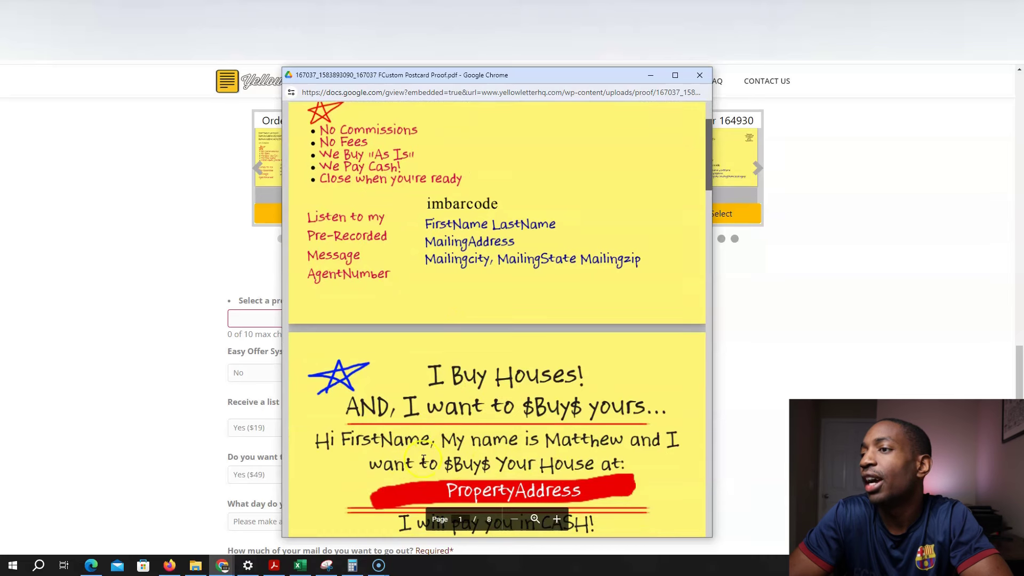
scroll(478, 458, "down", 1)
scroll(392, 469, "down", 1)
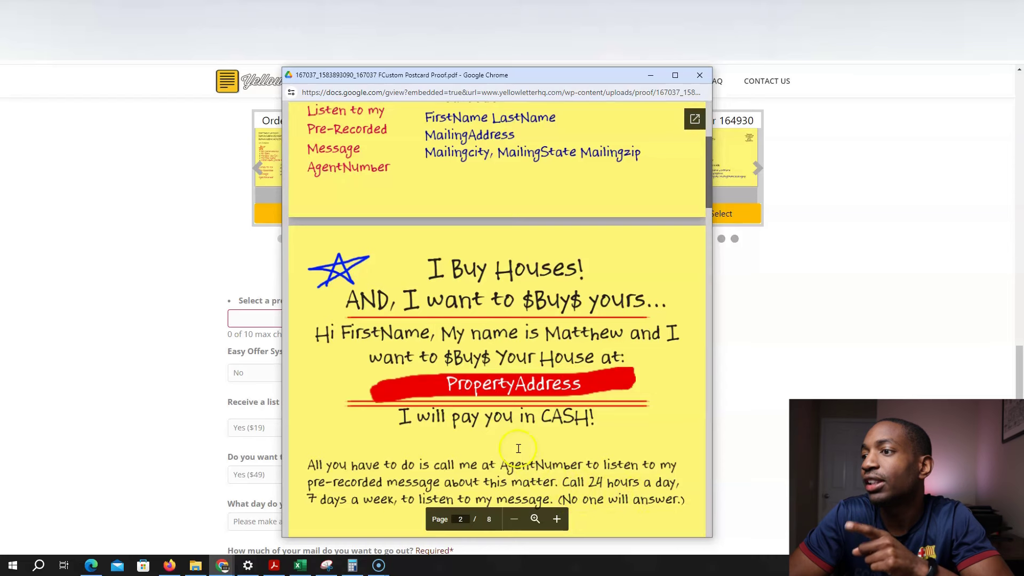
scroll(534, 453, "down", 1)
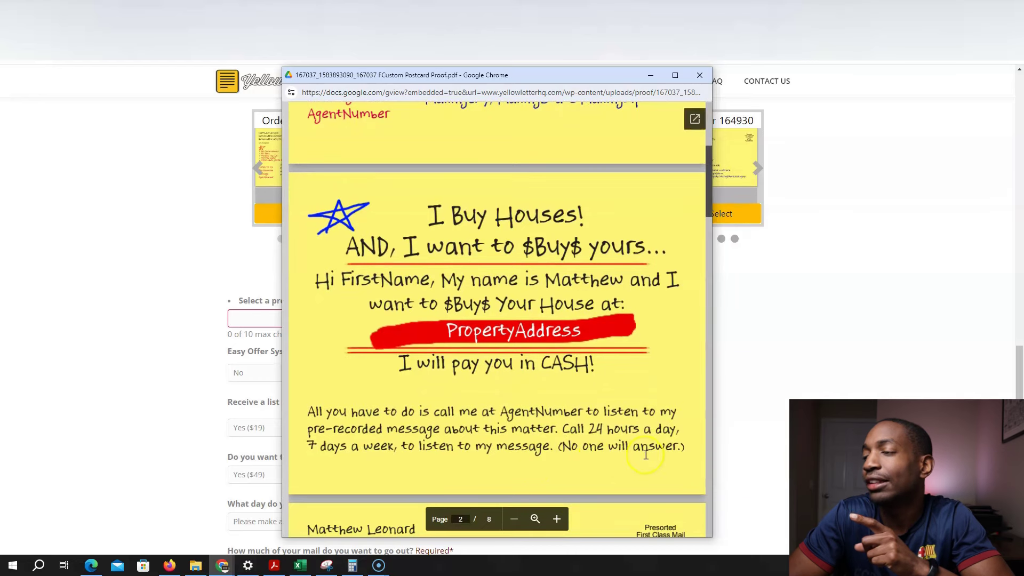
scroll(647, 453, "up", 2)
scroll(649, 450, "up", 3)
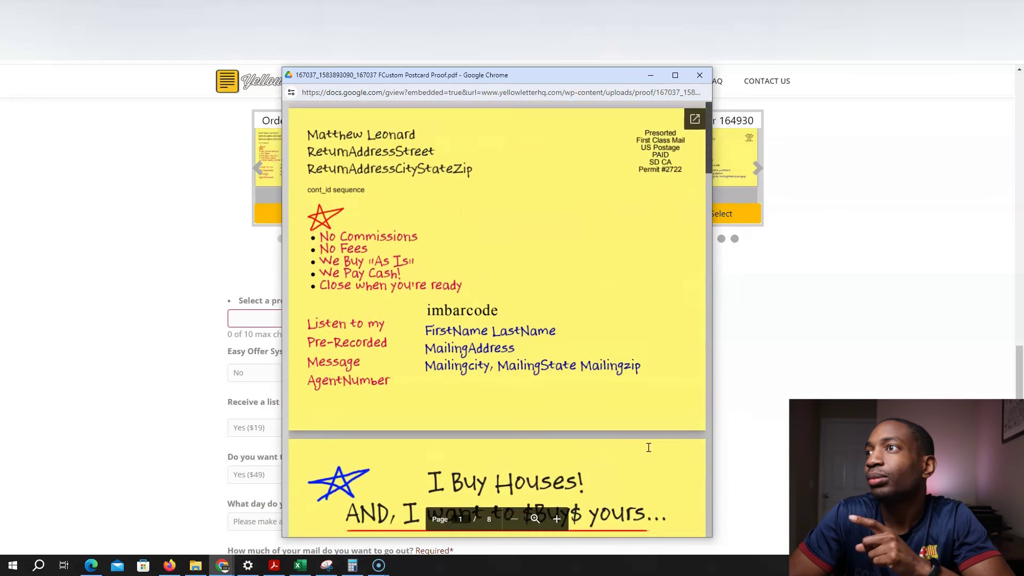
left_click(699, 75)
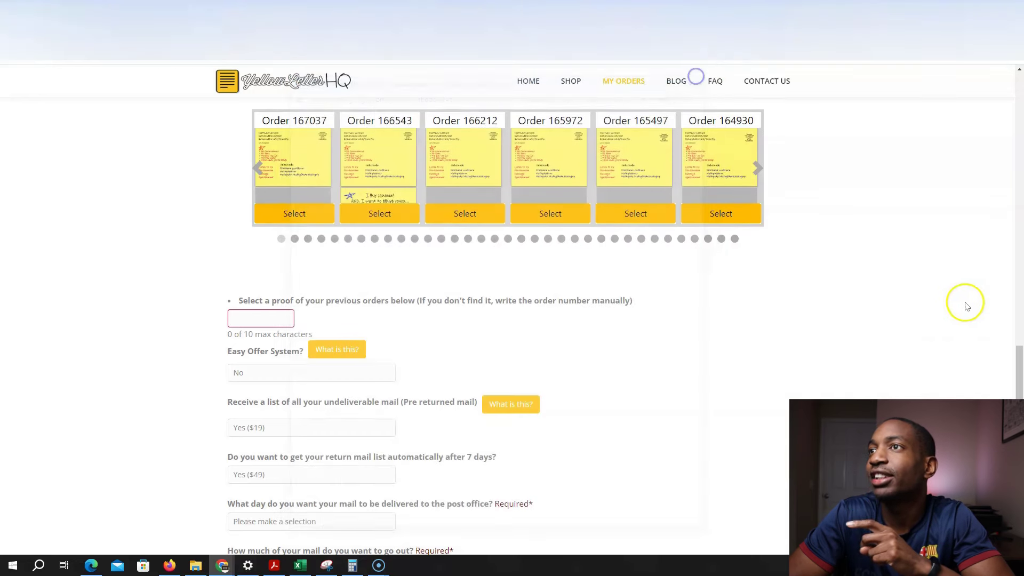
Select the first previous order in the Postcards proofs carousel to reuse its proof
scroll(904, 369, "up", 3)
scroll(903, 370, "up", 8)
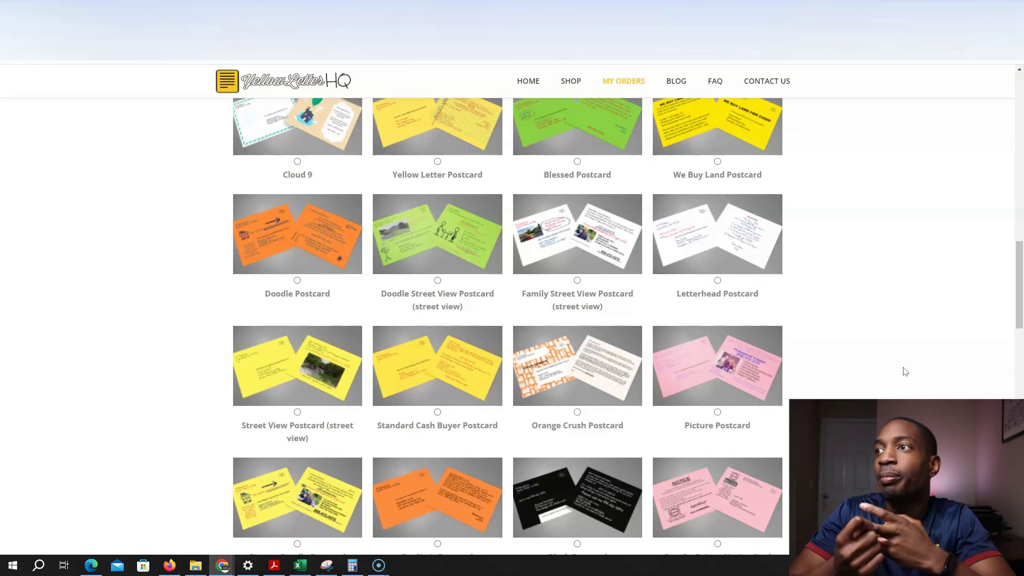
scroll(905, 371, "down", 6)
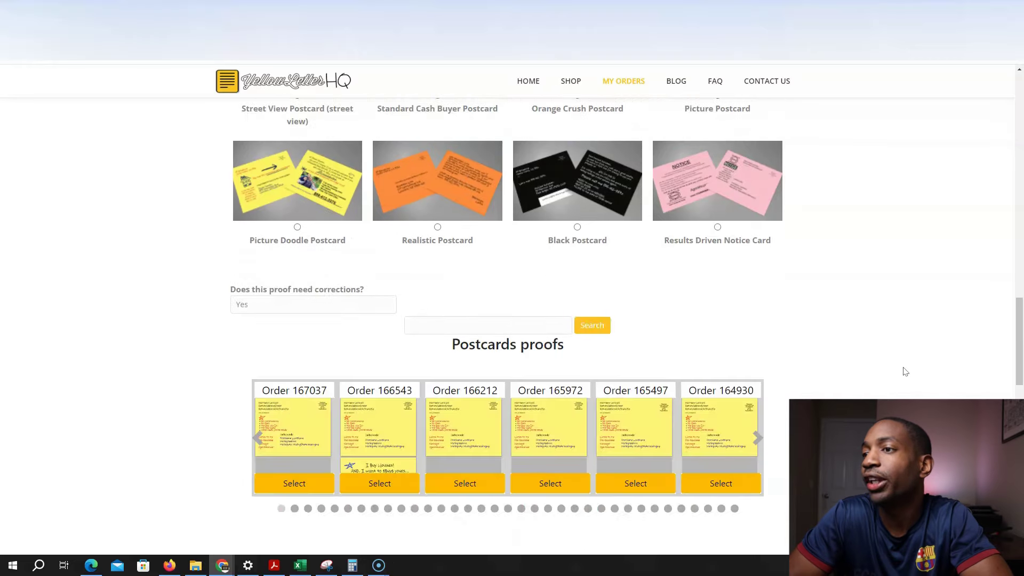
scroll(905, 371, "down", 4)
left_click(288, 275)
scroll(153, 367, "down", 5)
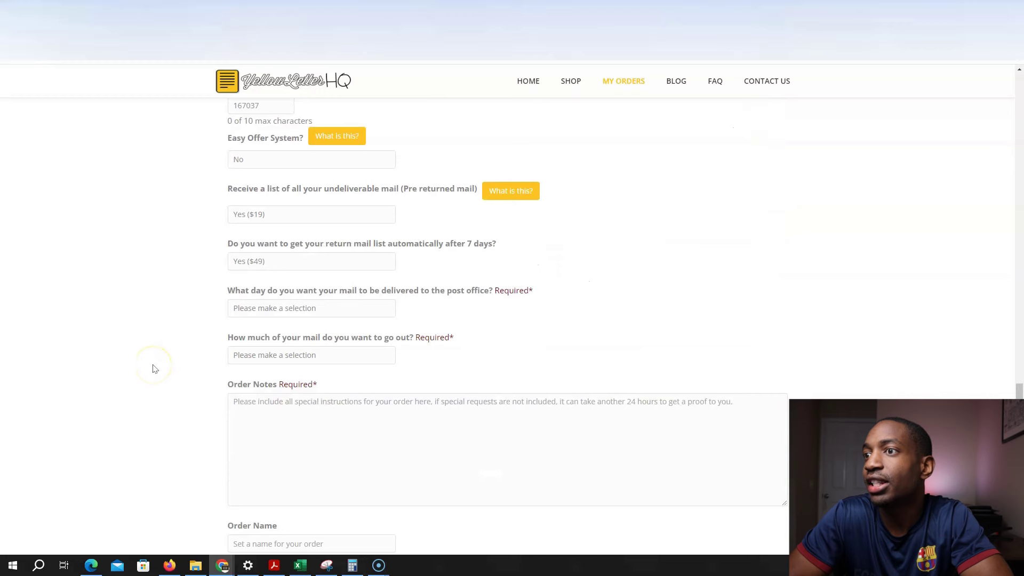
scroll(153, 368, "down", 7)
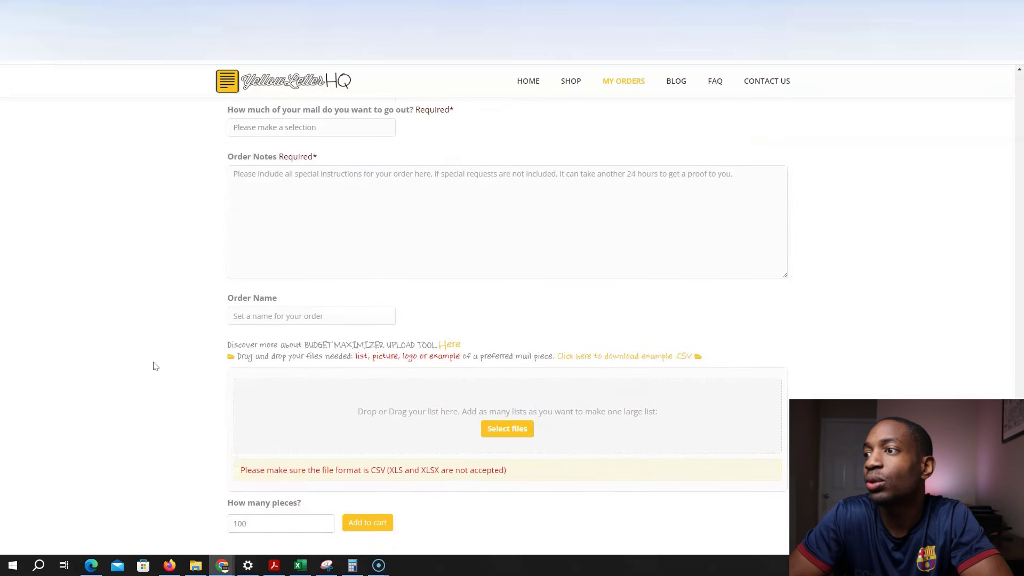
scroll(153, 366, "up", 2)
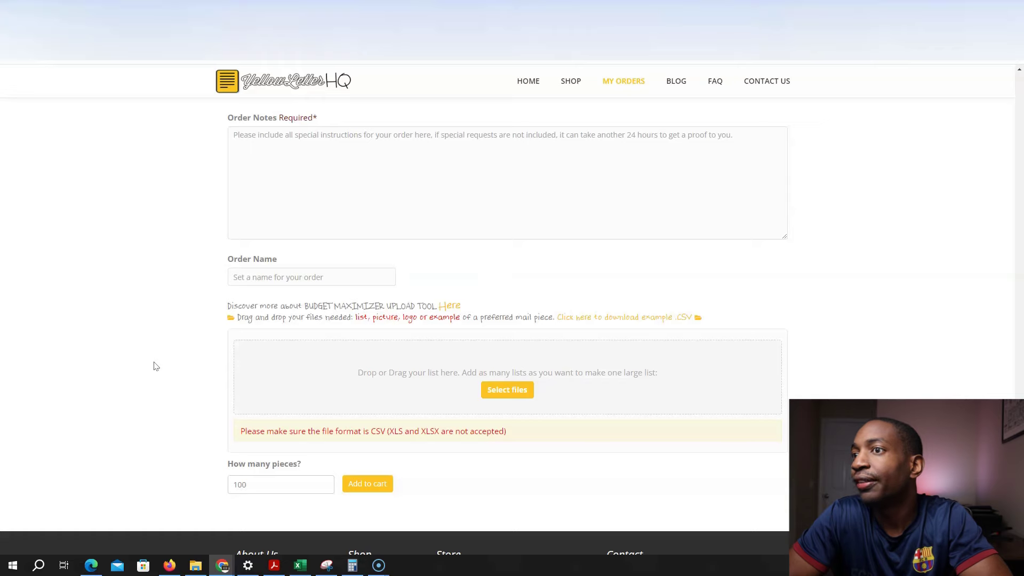
In the list headers sheet, autofit column A and review the owner and mailing headers
left_click(810, 6)
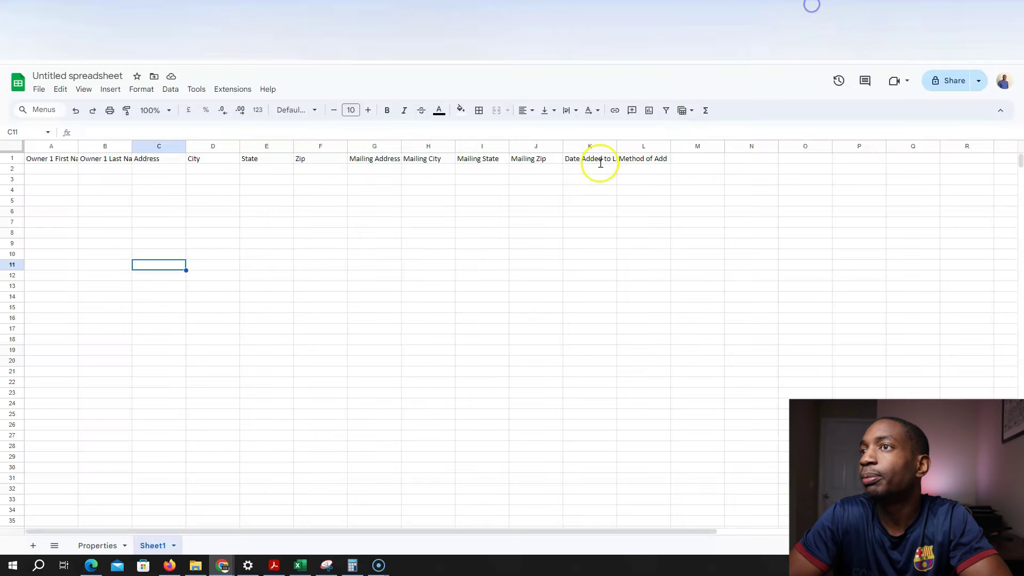
double_click(79, 146)
left_click(55, 160)
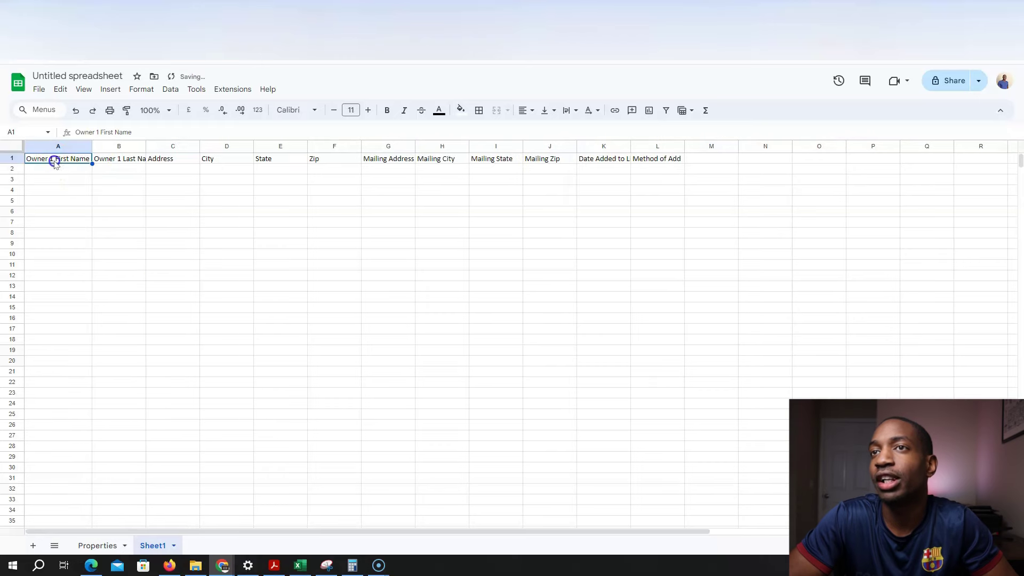
left_click(122, 162)
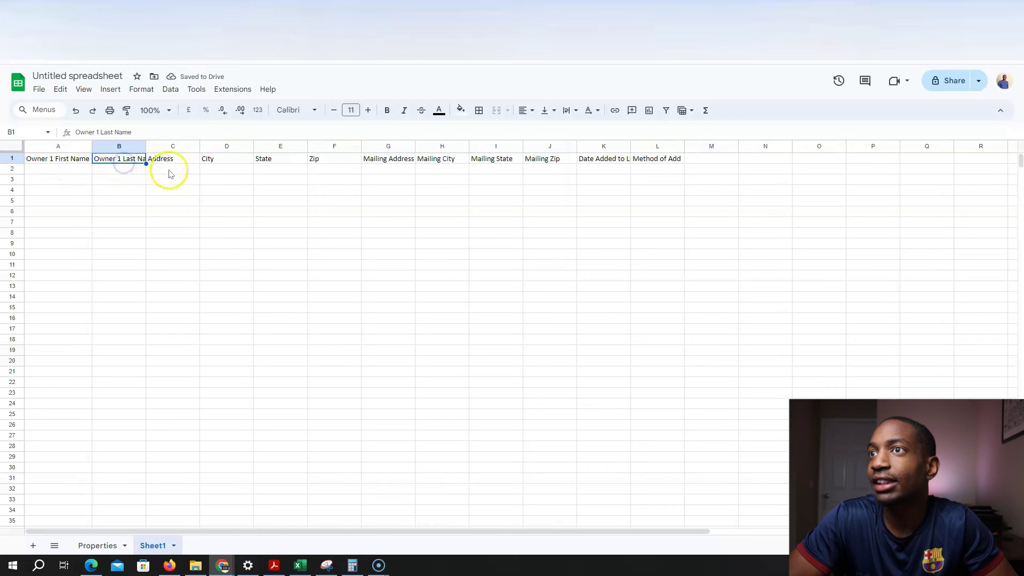
left_click(185, 169)
left_click(392, 158)
left_click(440, 159)
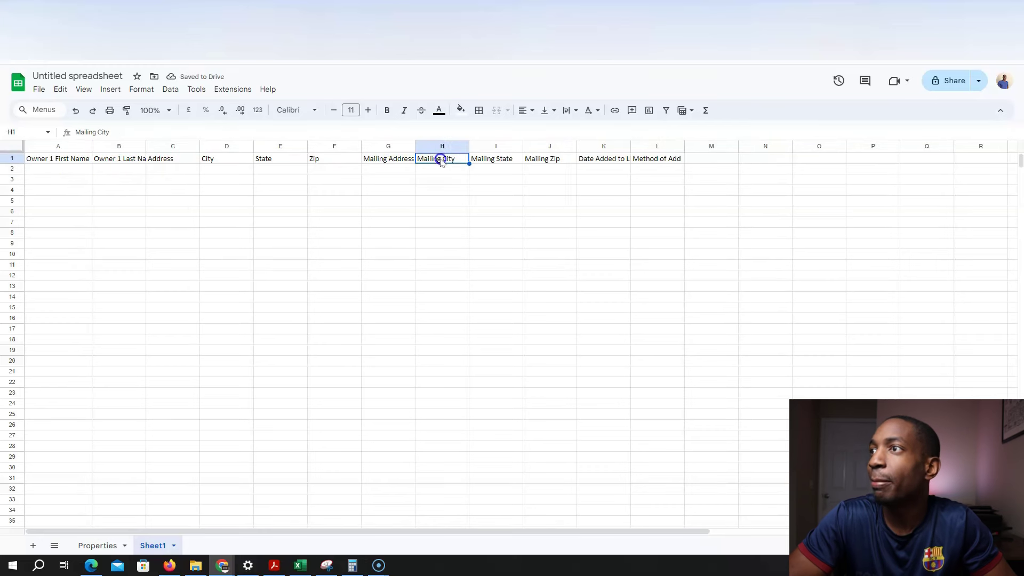
left_click(605, 164)
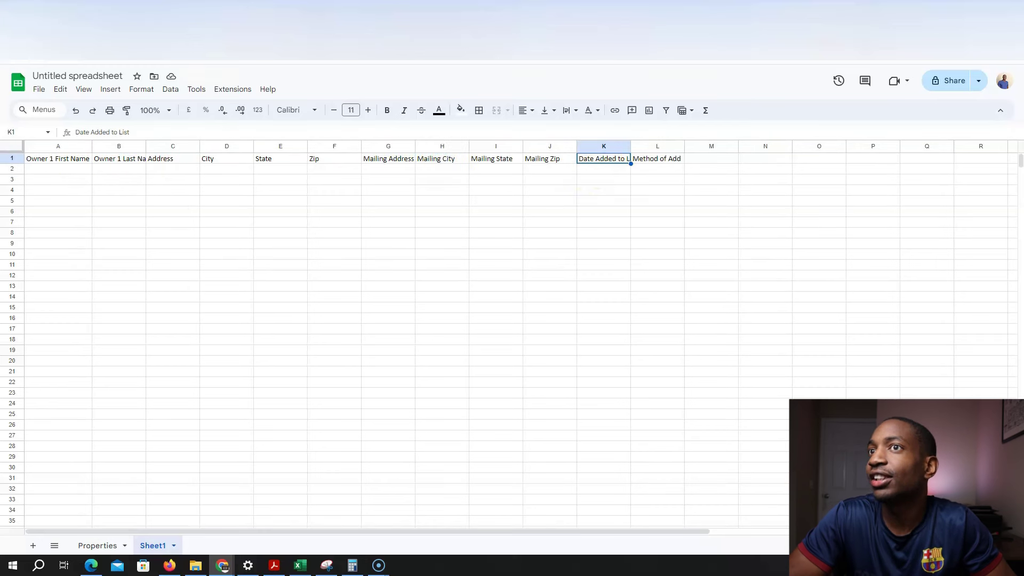
left_click(646, 159)
Delete the Date Added to List and Method of Add columns
left_click(592, 147)
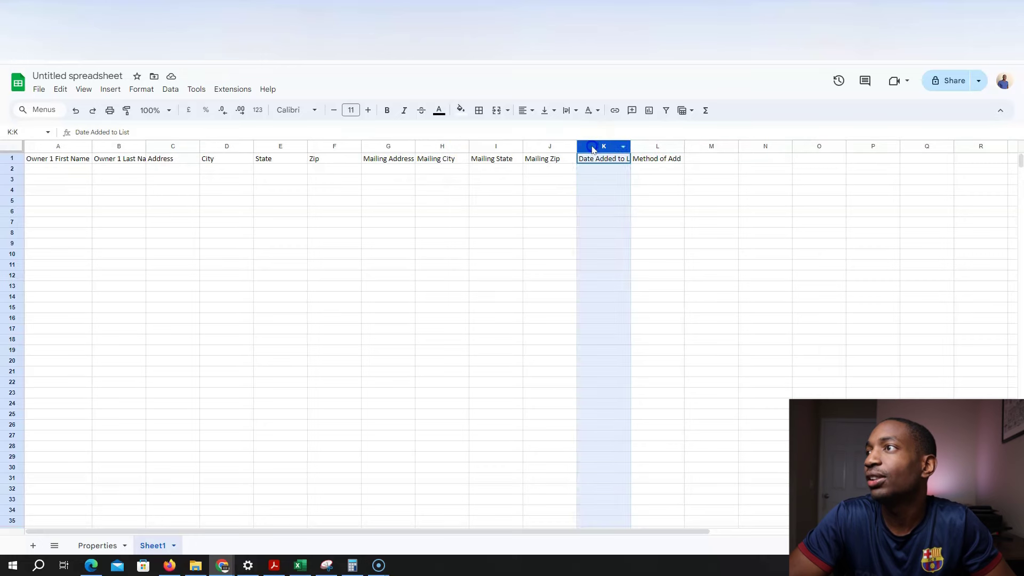
right_click(592, 148)
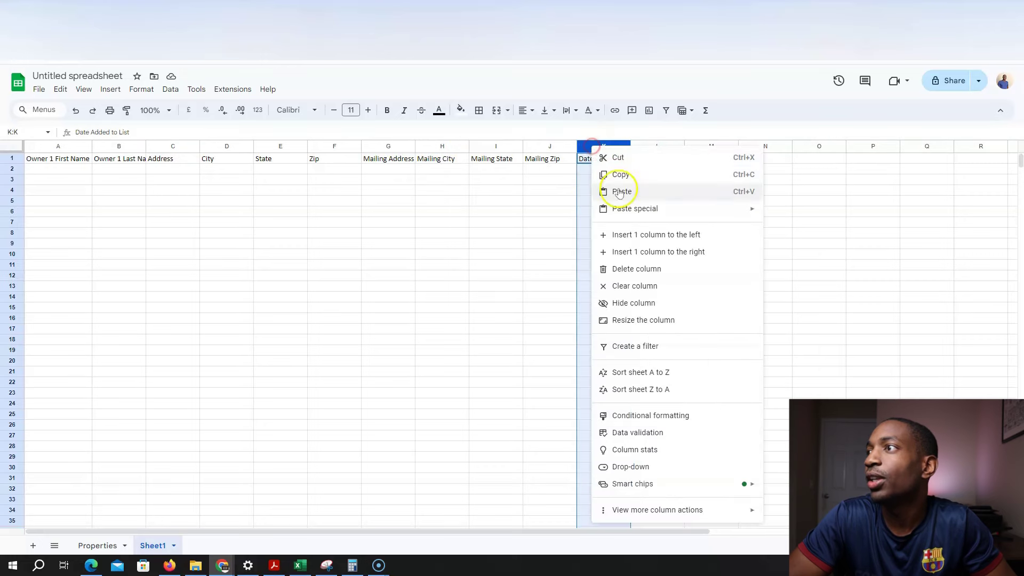
left_click(635, 270)
right_click(636, 272)
left_click(639, 271)
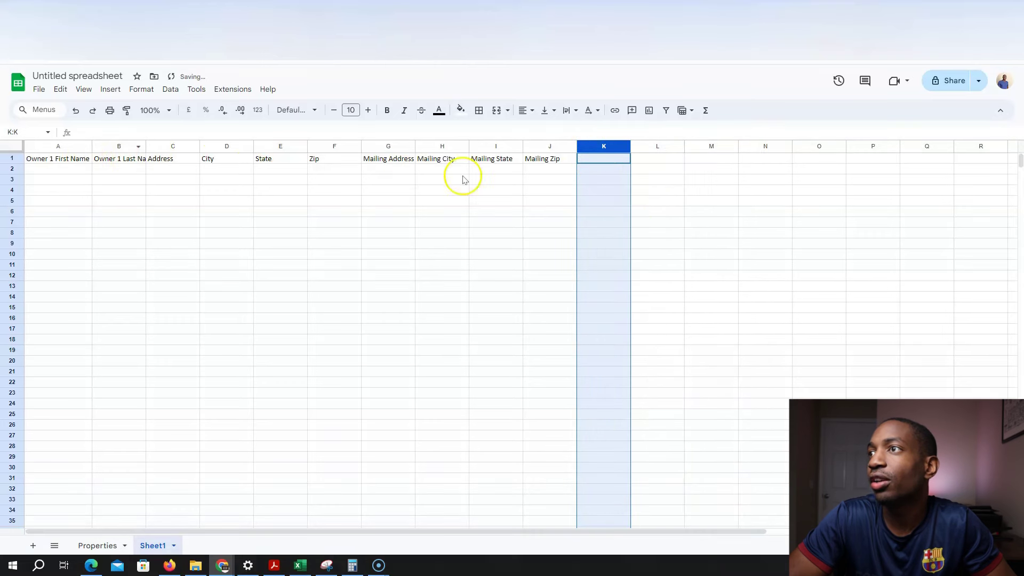
left_click(557, 160)
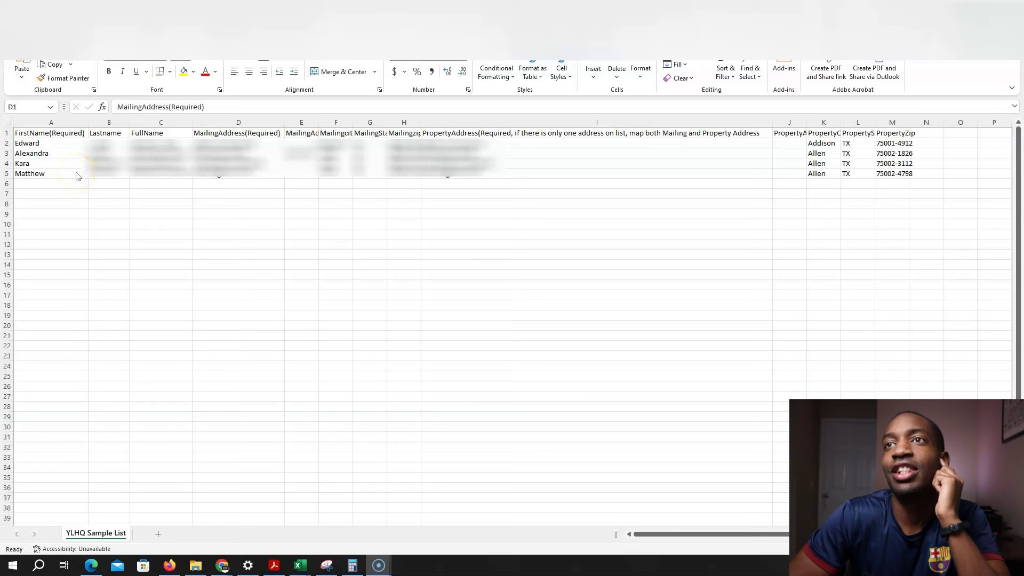
left_click(78, 135)
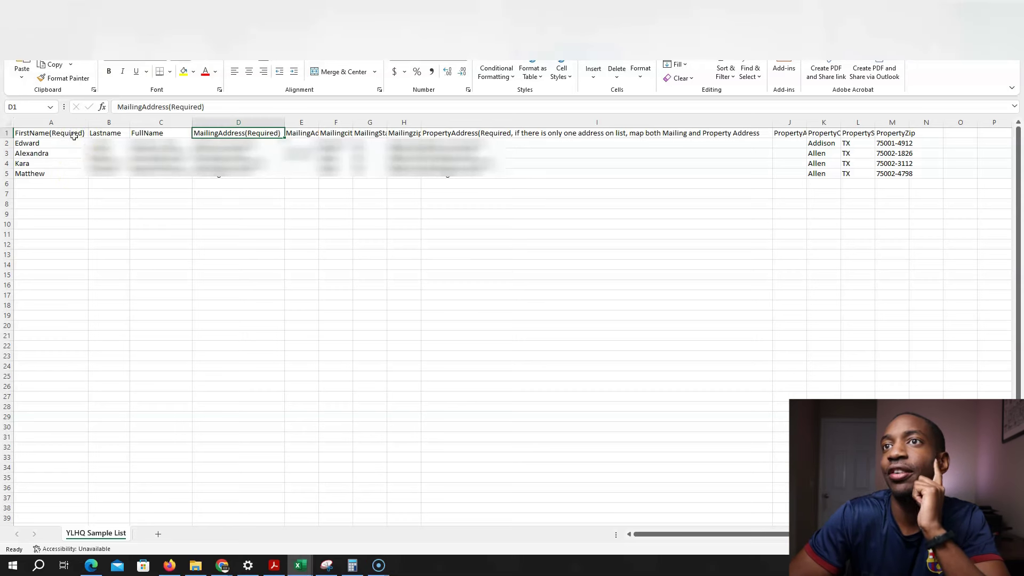
left_click(74, 136)
left_click(122, 134)
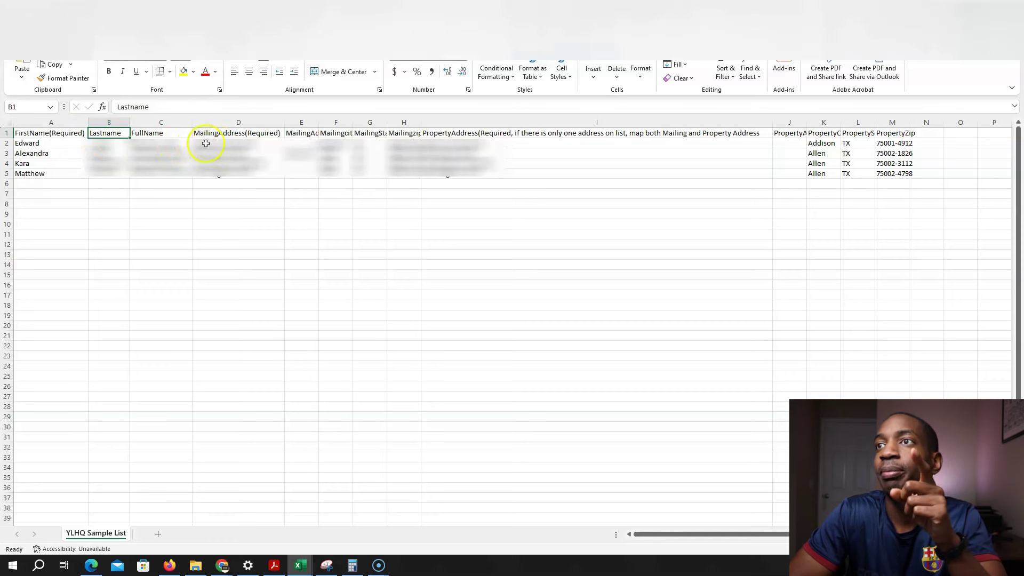
left_click(171, 134)
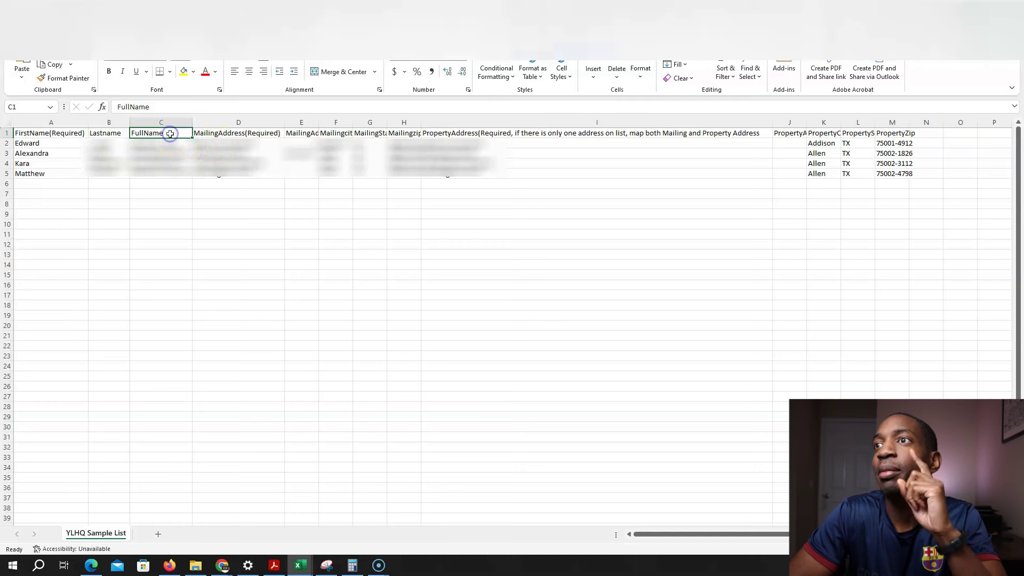
left_click(261, 137)
left_click(314, 134)
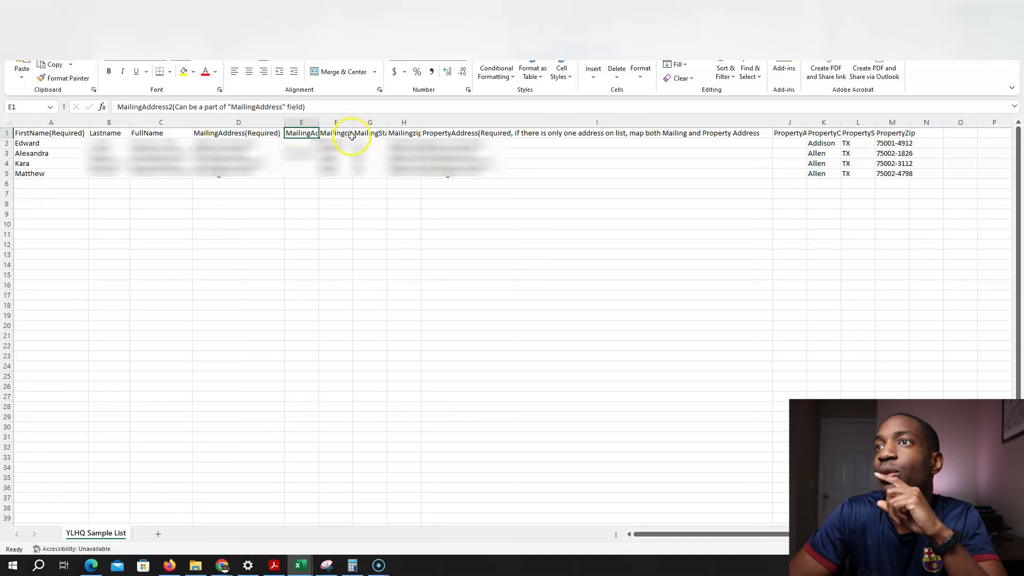
left_click(344, 138)
left_click(376, 135)
left_click(405, 135)
left_click(464, 133)
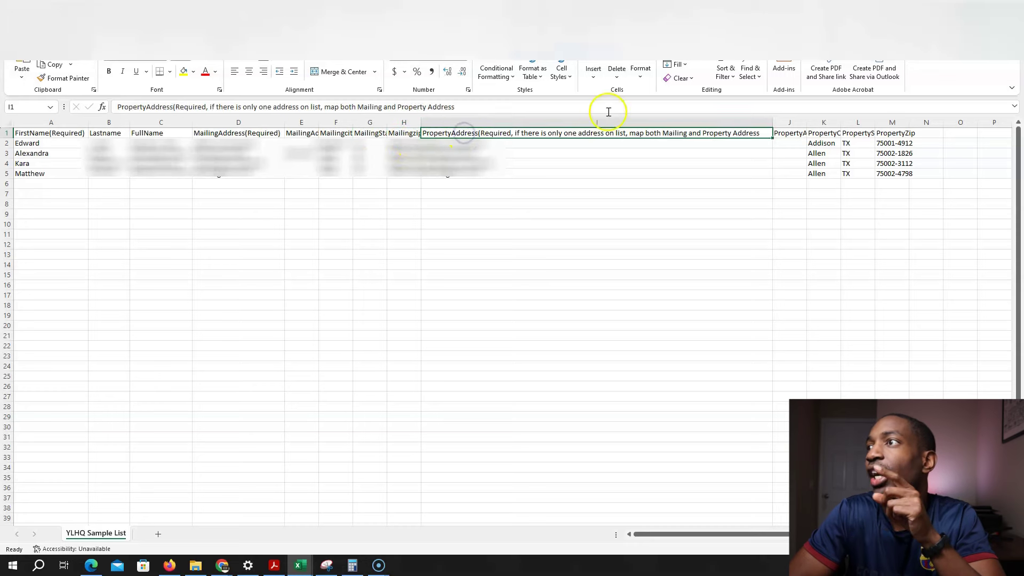